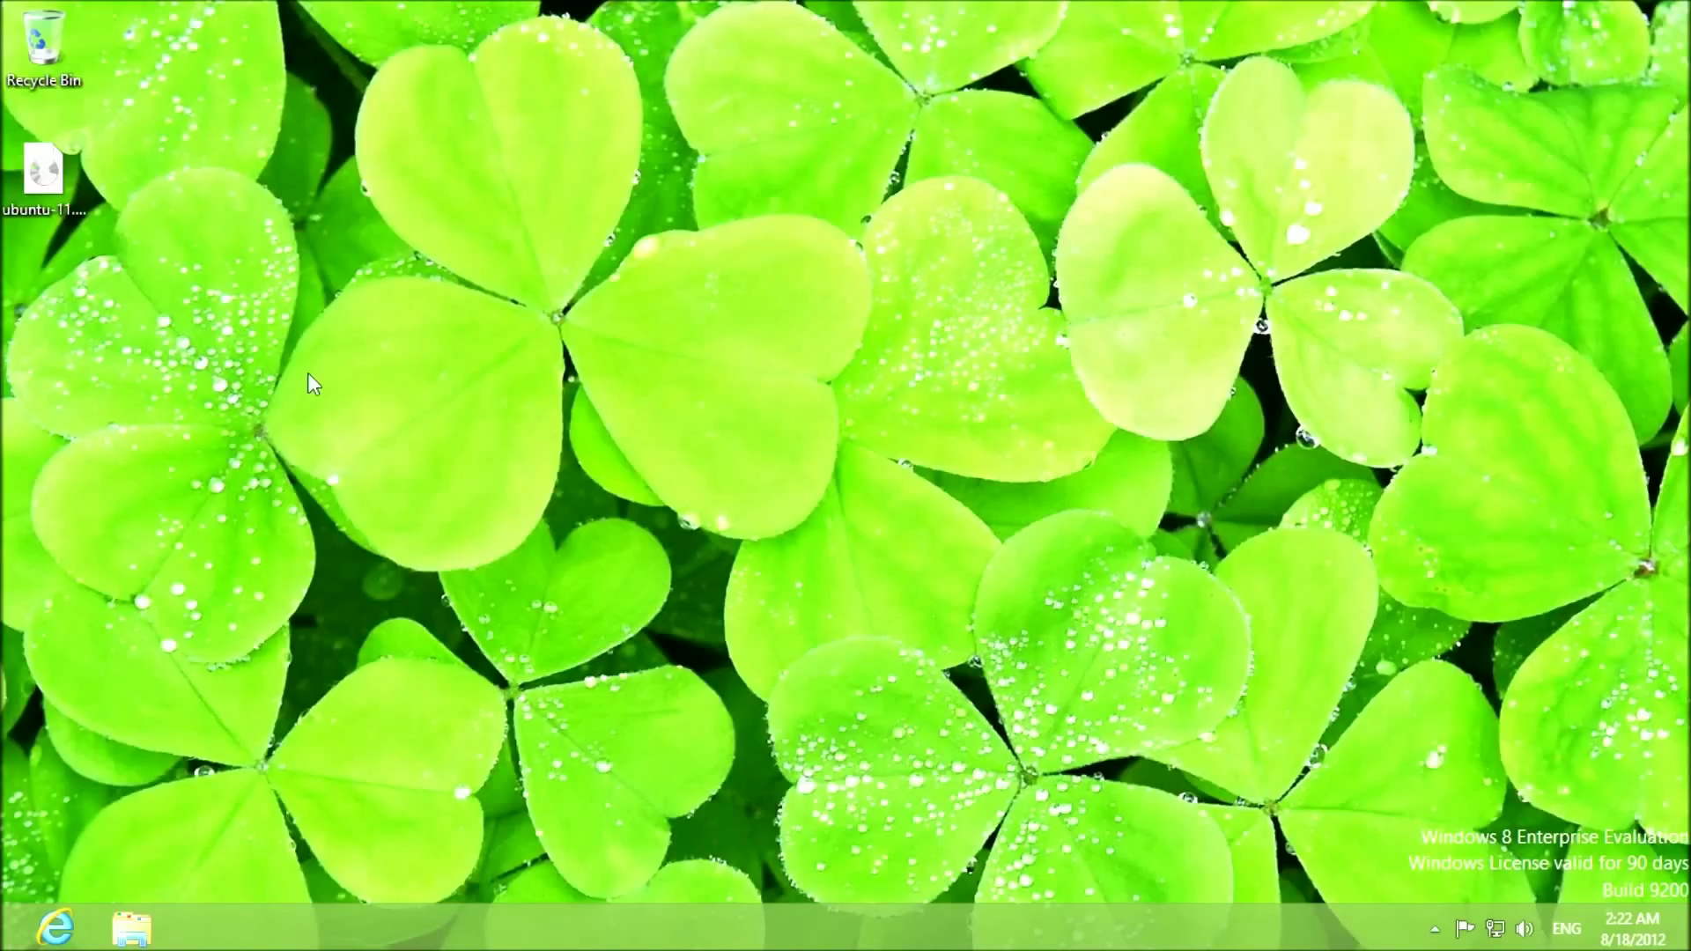
- Select the Ubuntu ISO on the desktop and bring up its mount and burn options
left_click(43, 197)
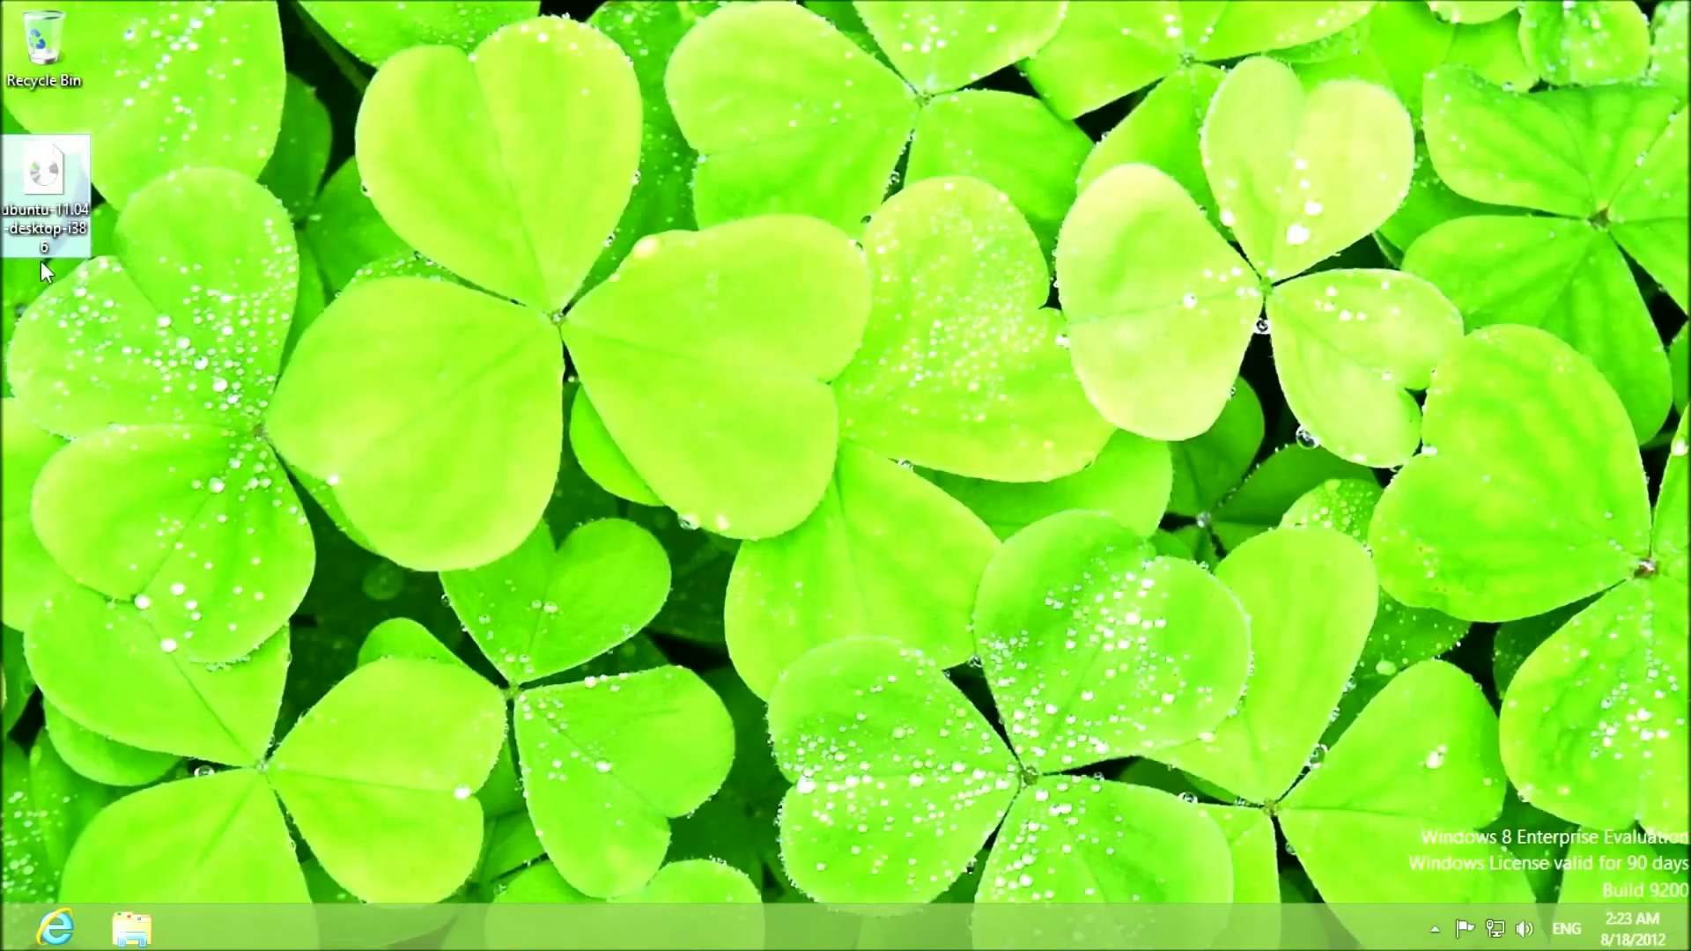
right_click(66, 218)
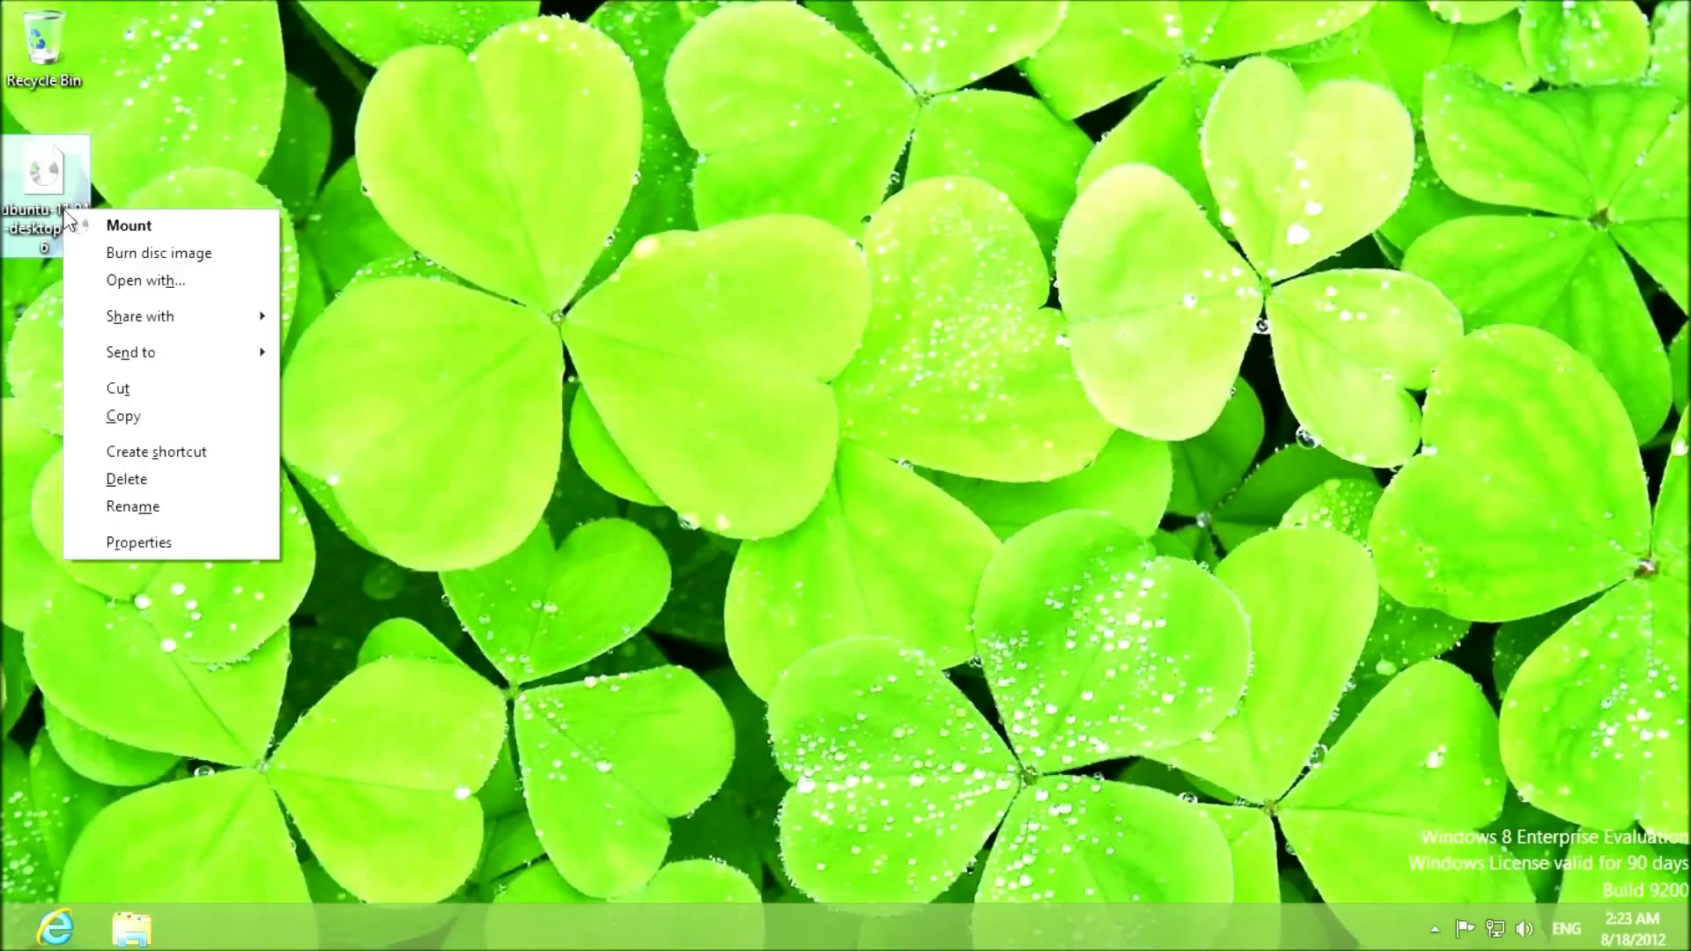
- Mount the Ubuntu ISO as DVD Drive (L:) Install Ubuntu
left_click(246, 258)
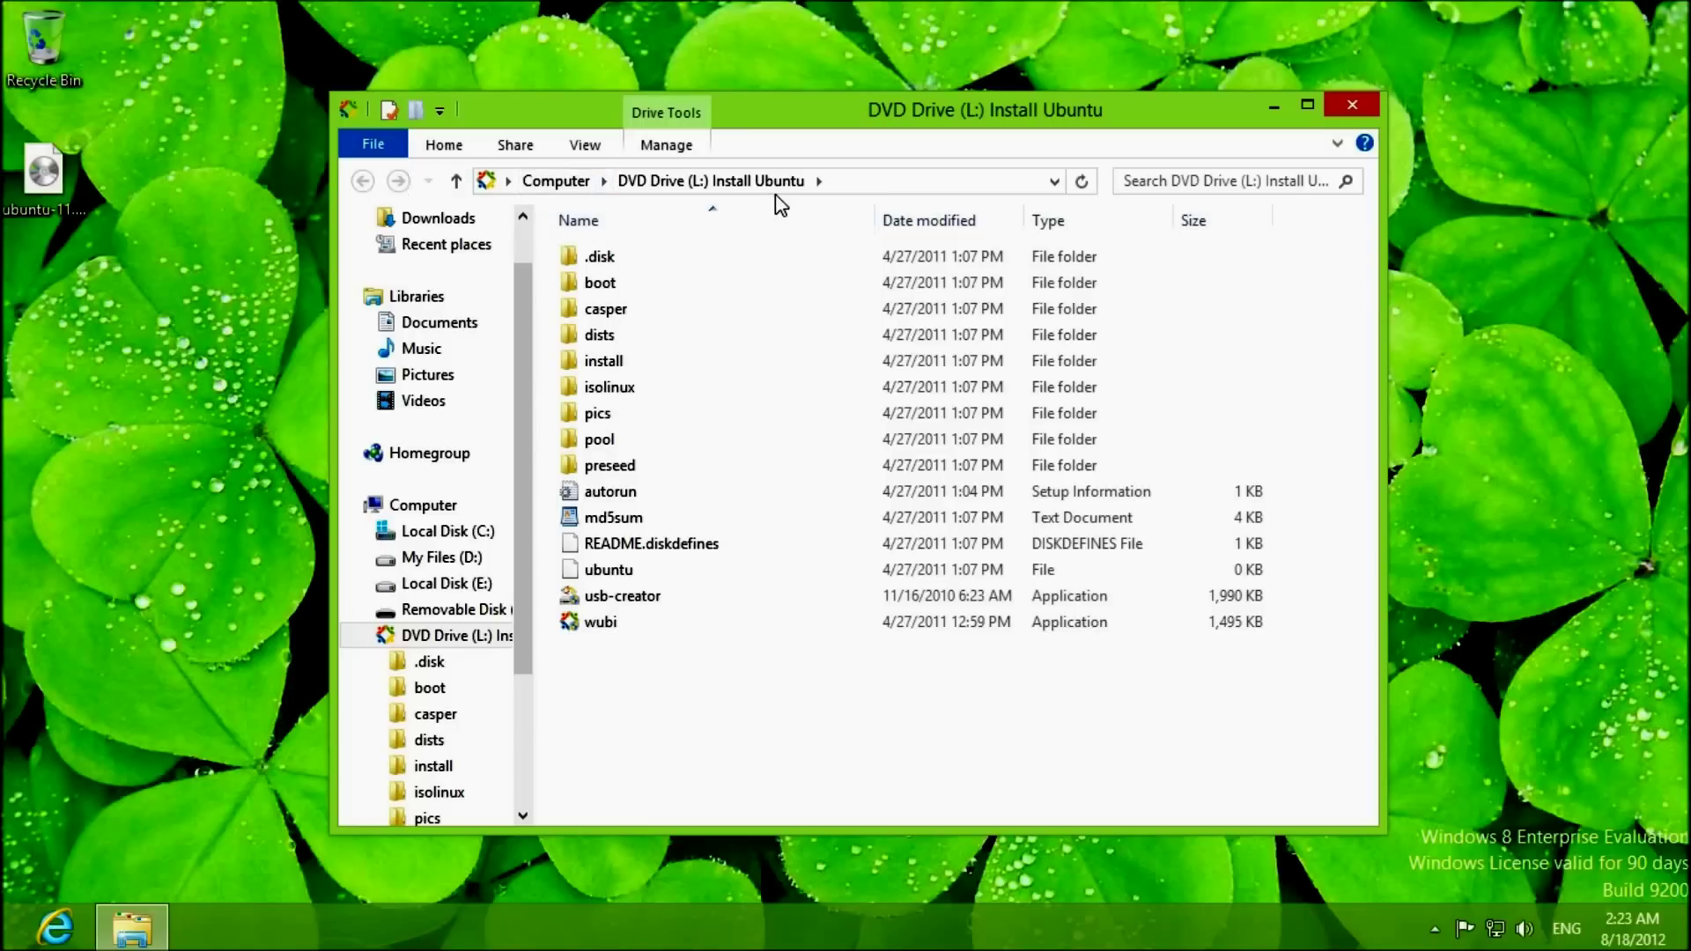
- Browse the Manage, View, Share and Home ribbon tabs, then view the mounted drive's Properties
left_click(680, 148)
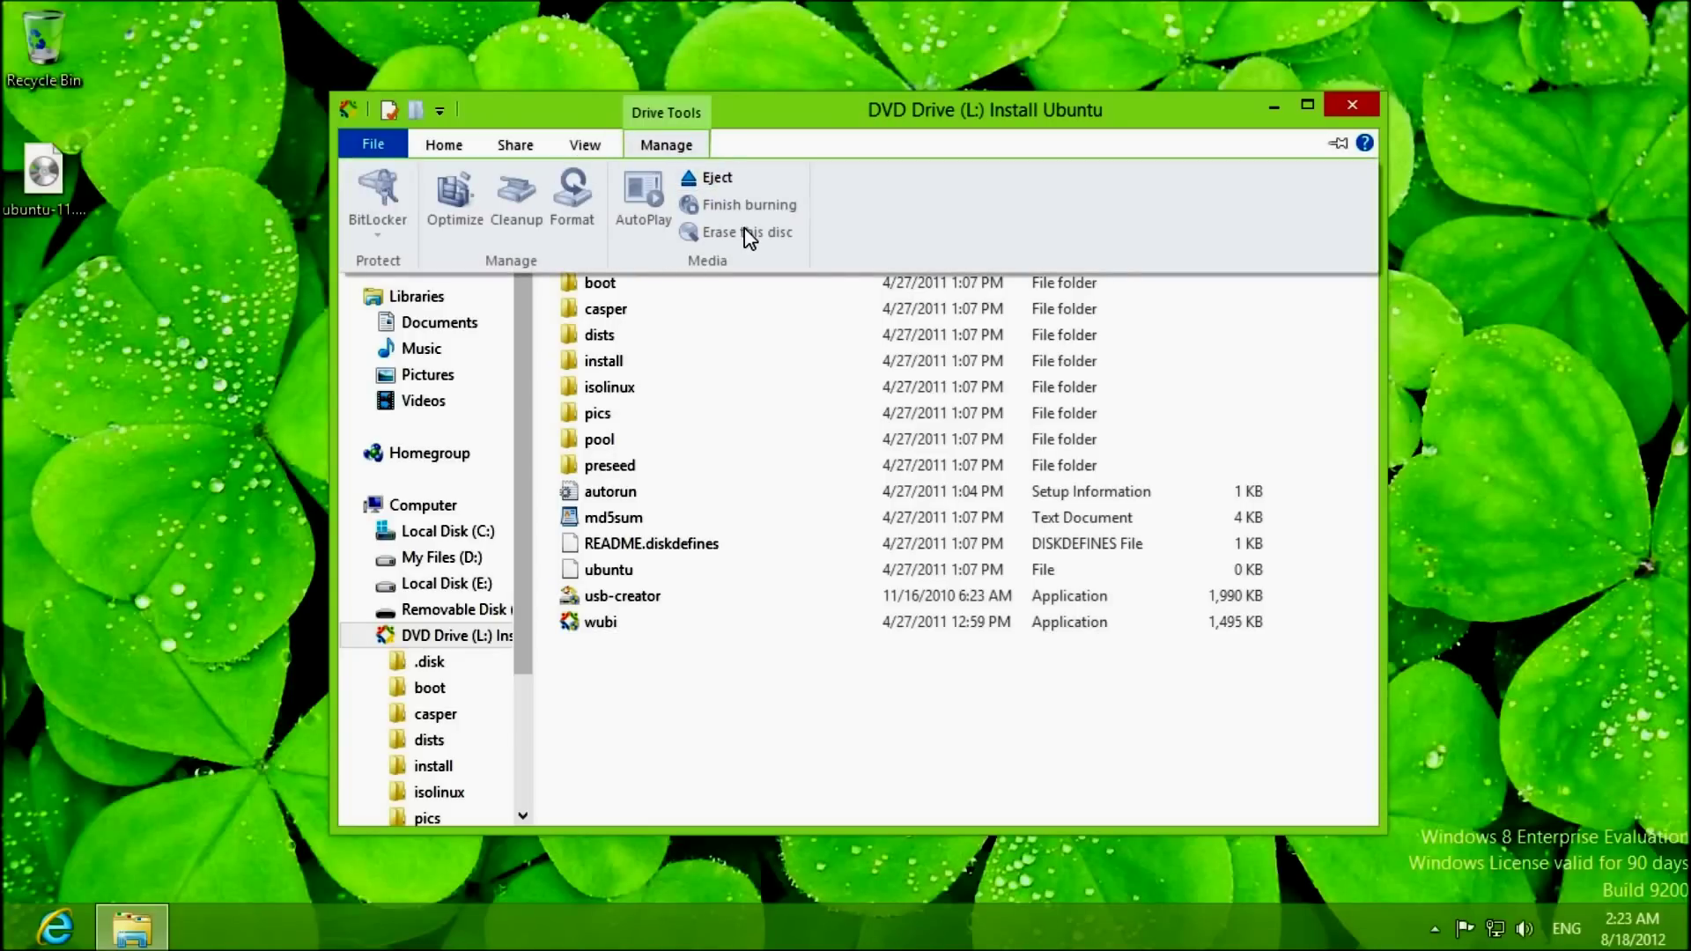
left_click(585, 145)
left_click(666, 144)
left_click(515, 145)
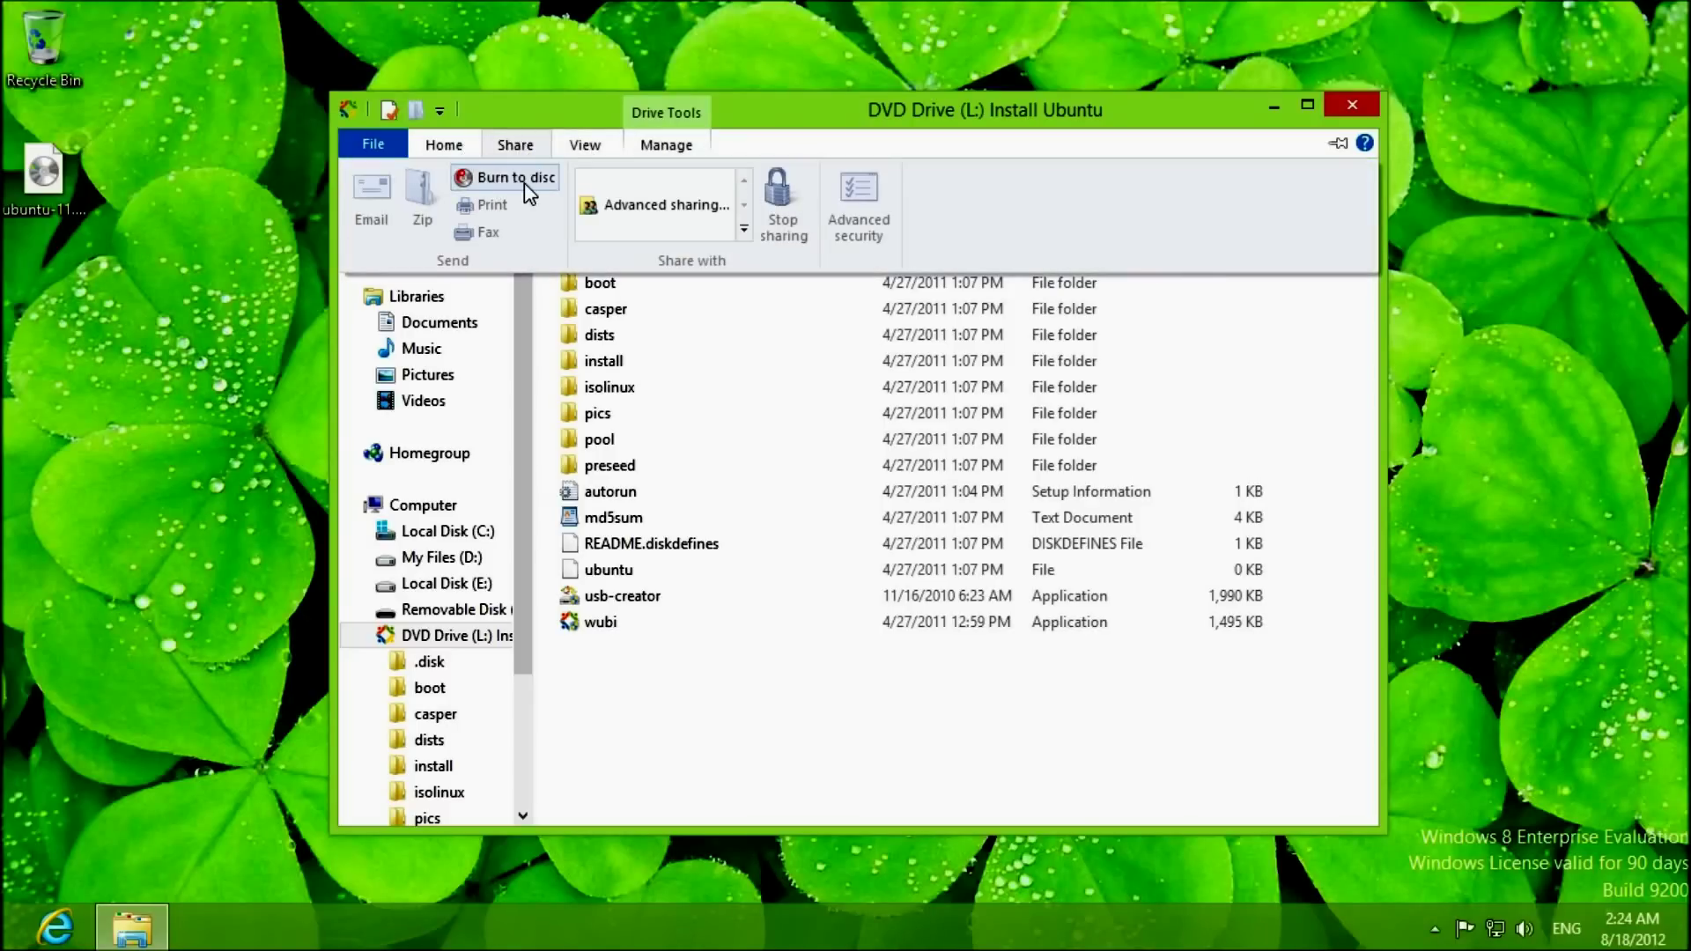
left_click(454, 148)
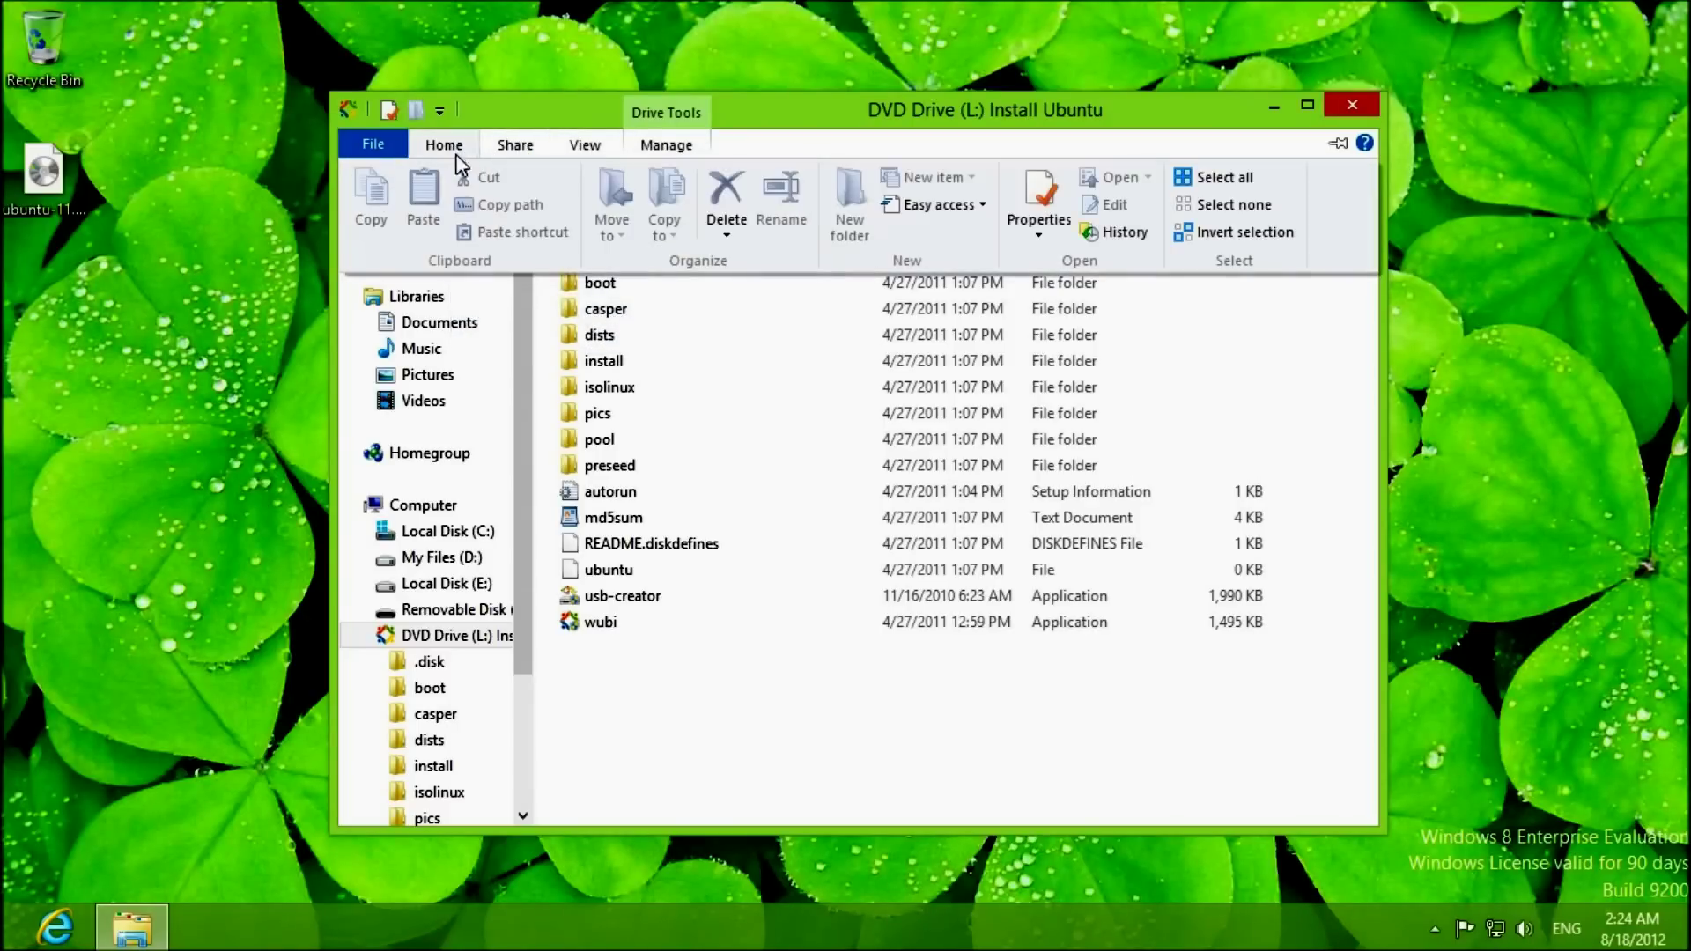
left_click(1012, 222)
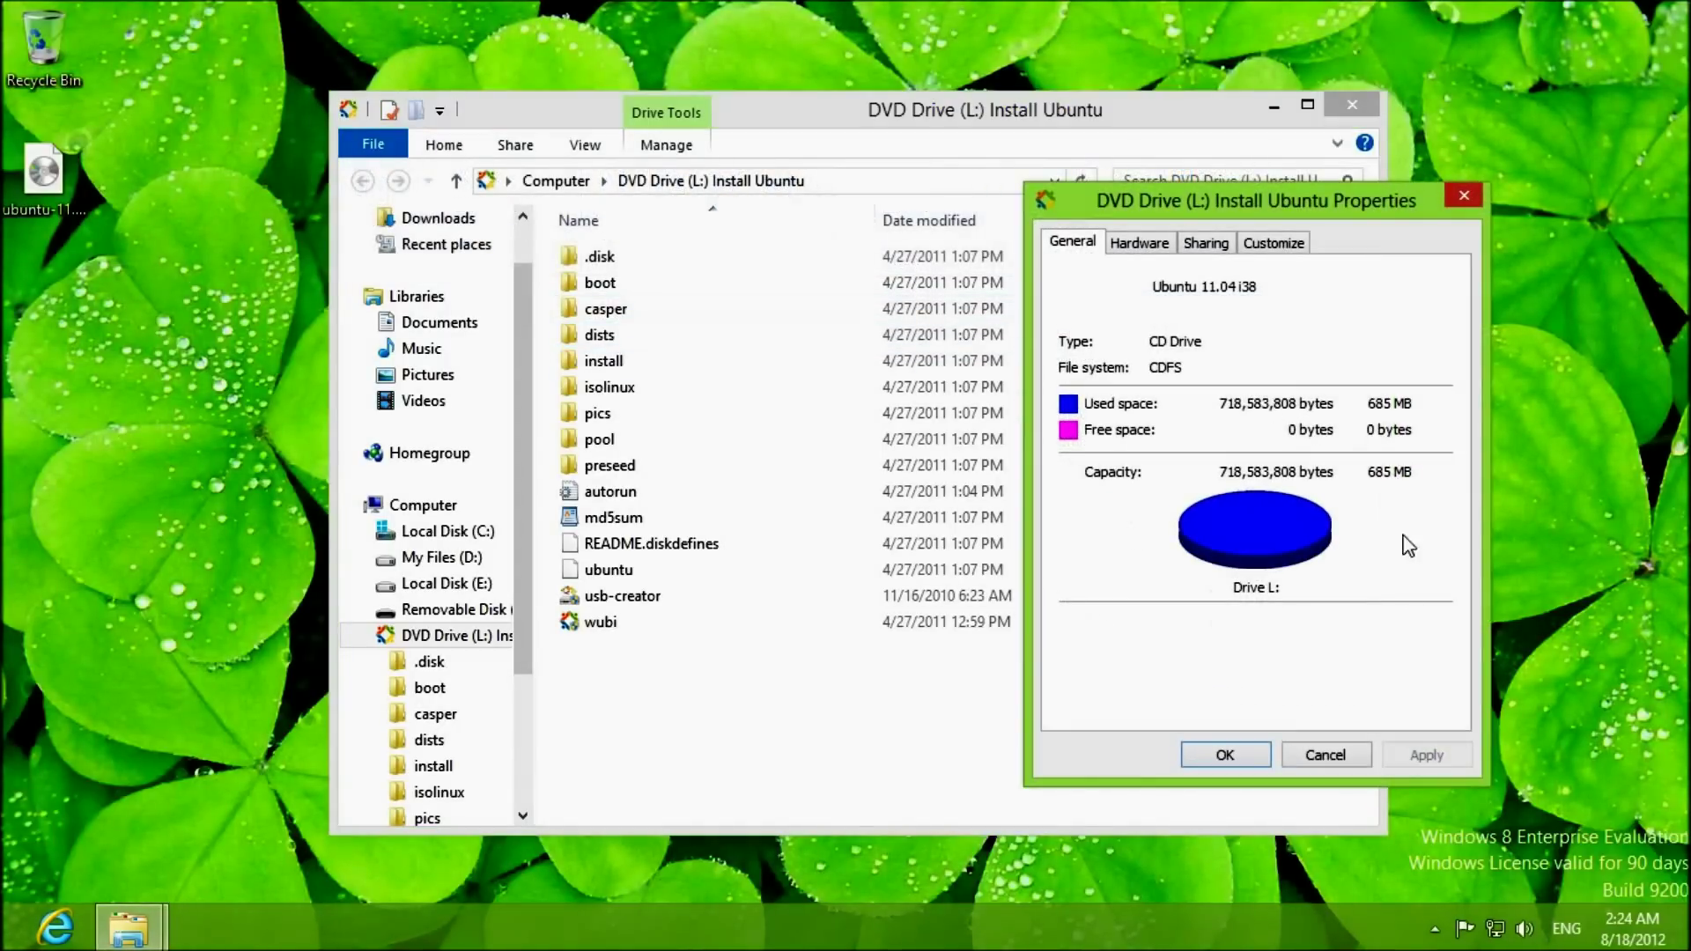
left_click(1141, 243)
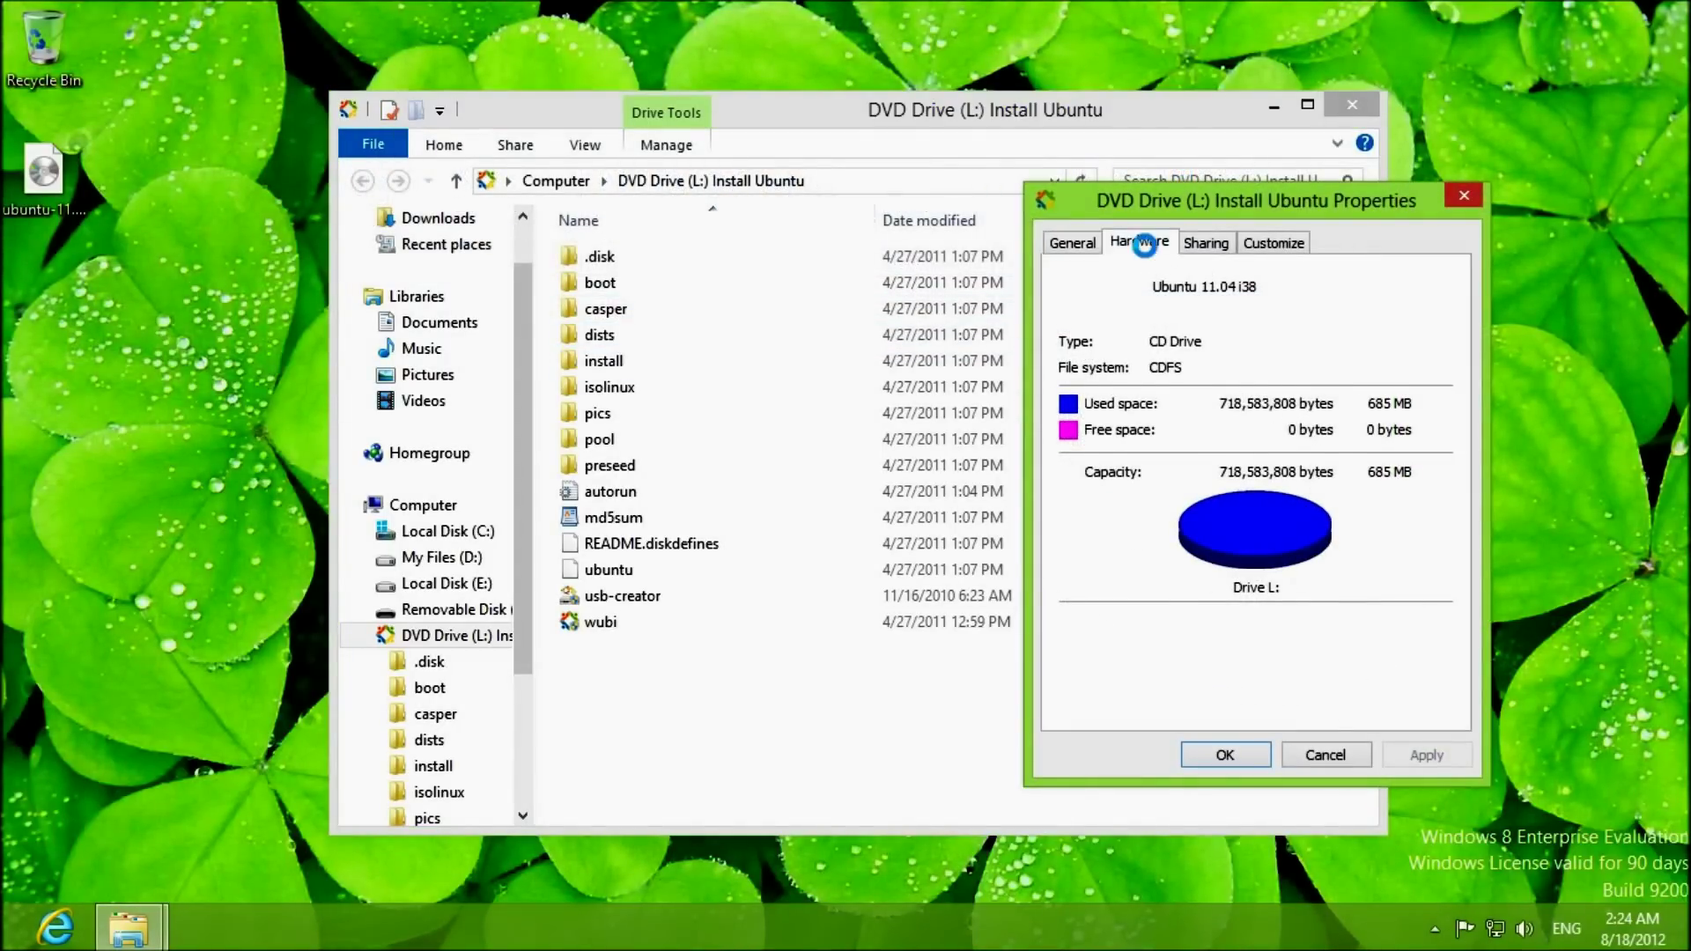
left_click(1205, 244)
left_click(1268, 246)
left_click(1066, 250)
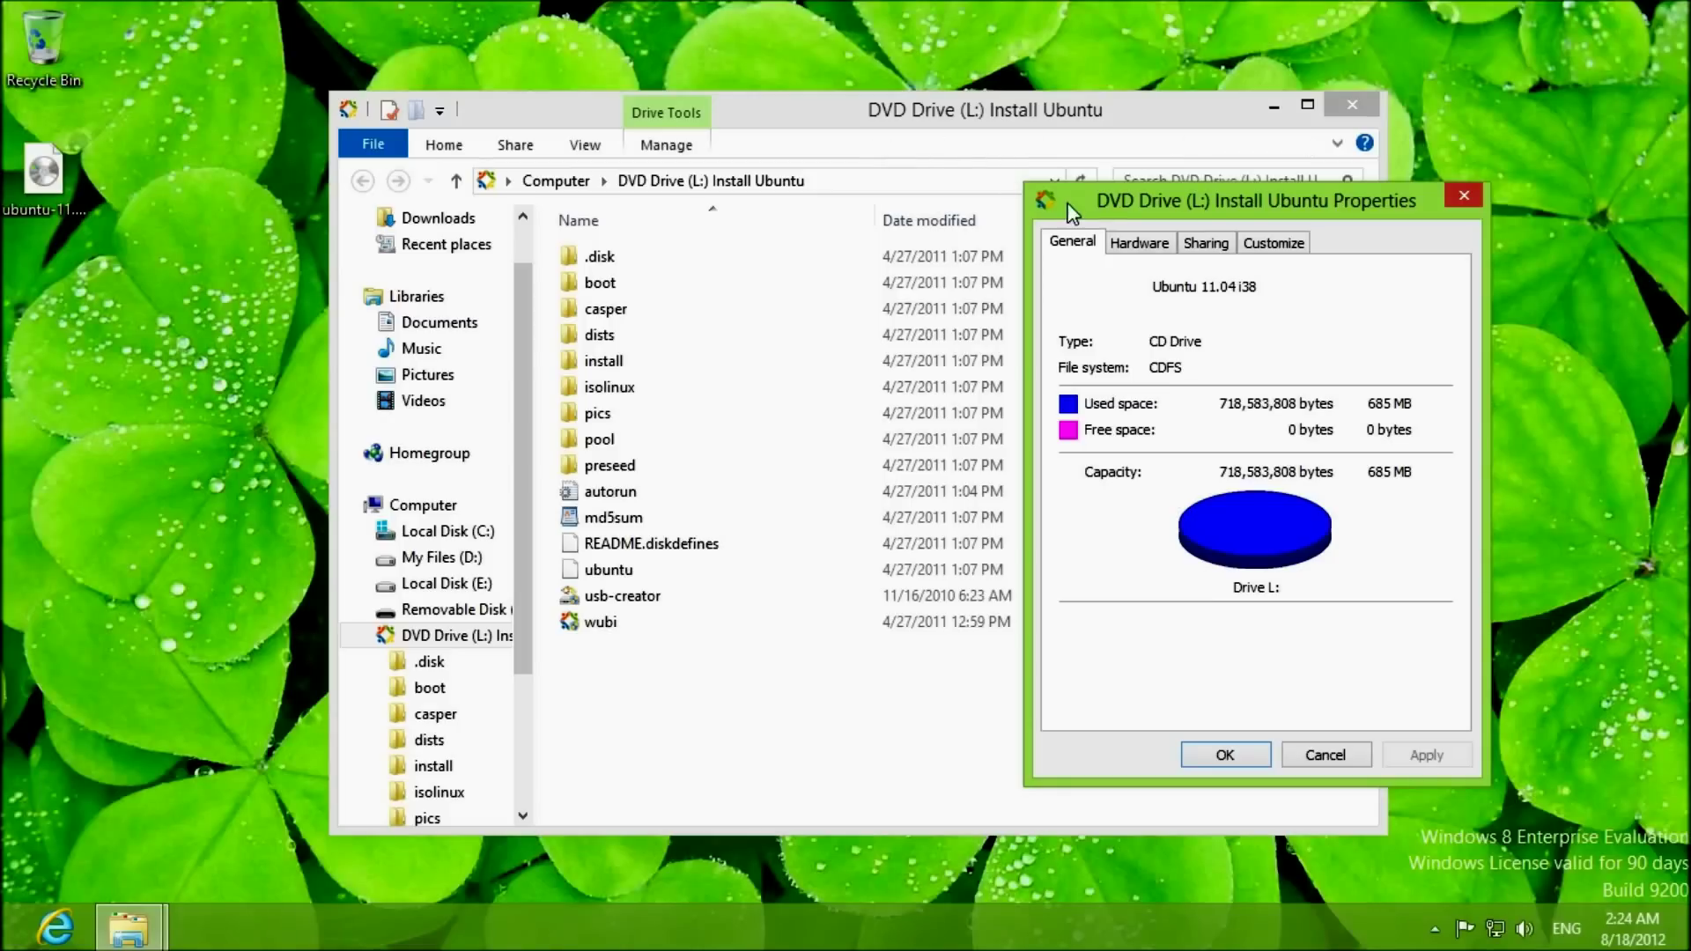
left_click(1107, 116)
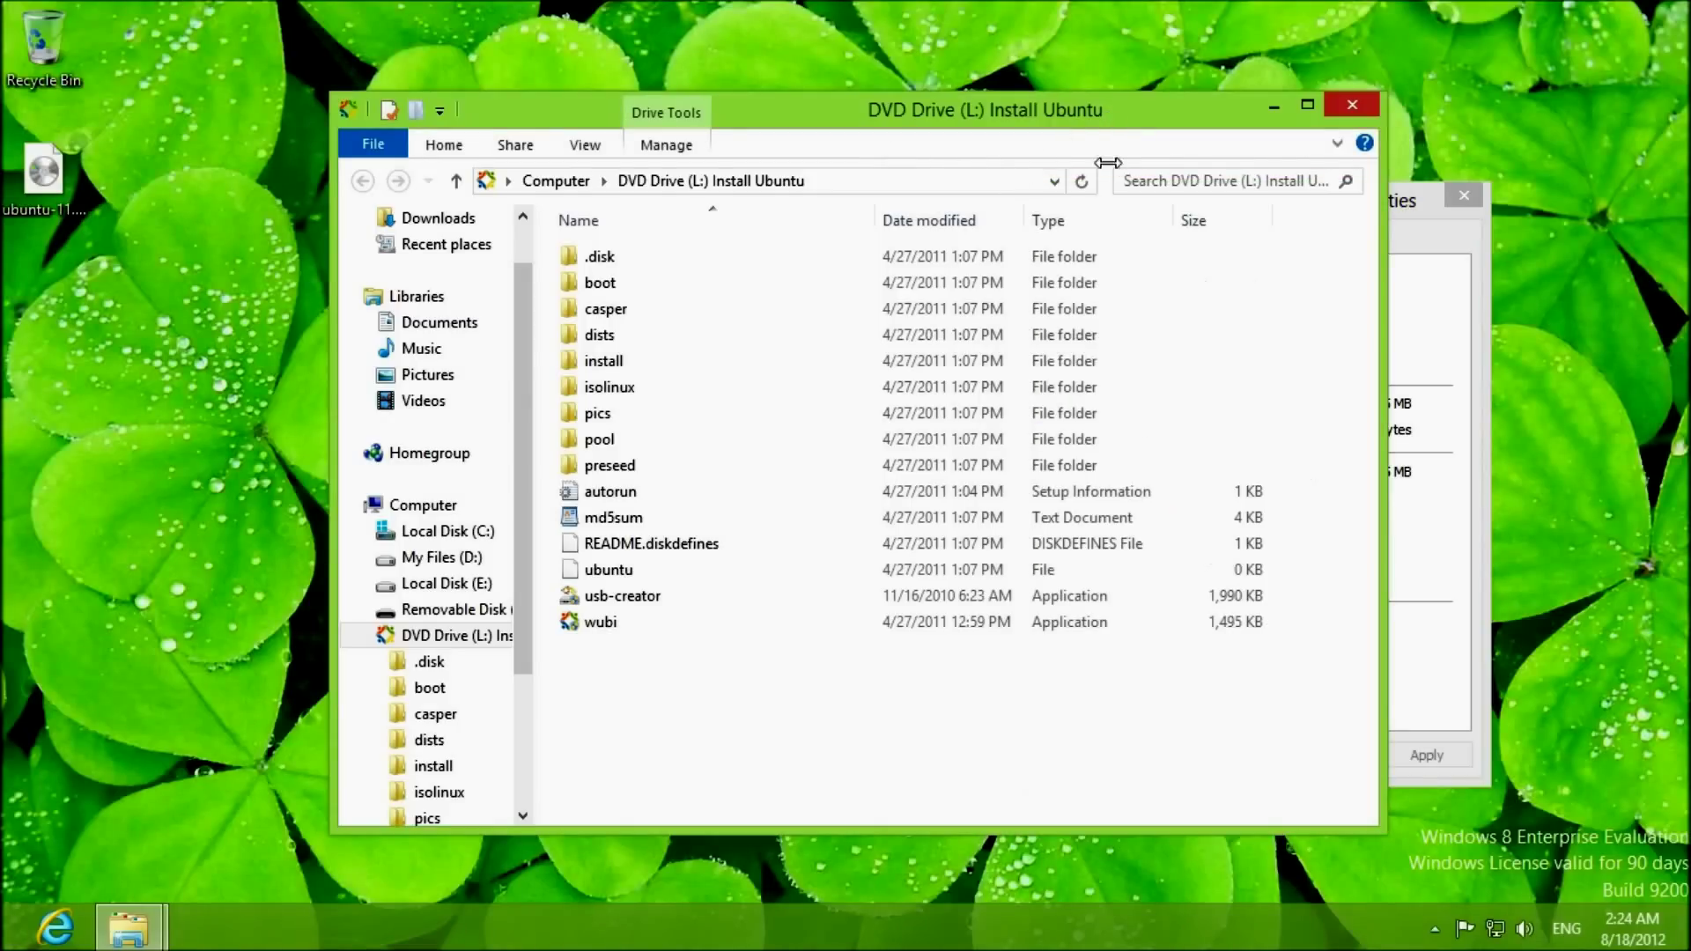
left_click(1433, 223)
left_click(1144, 156)
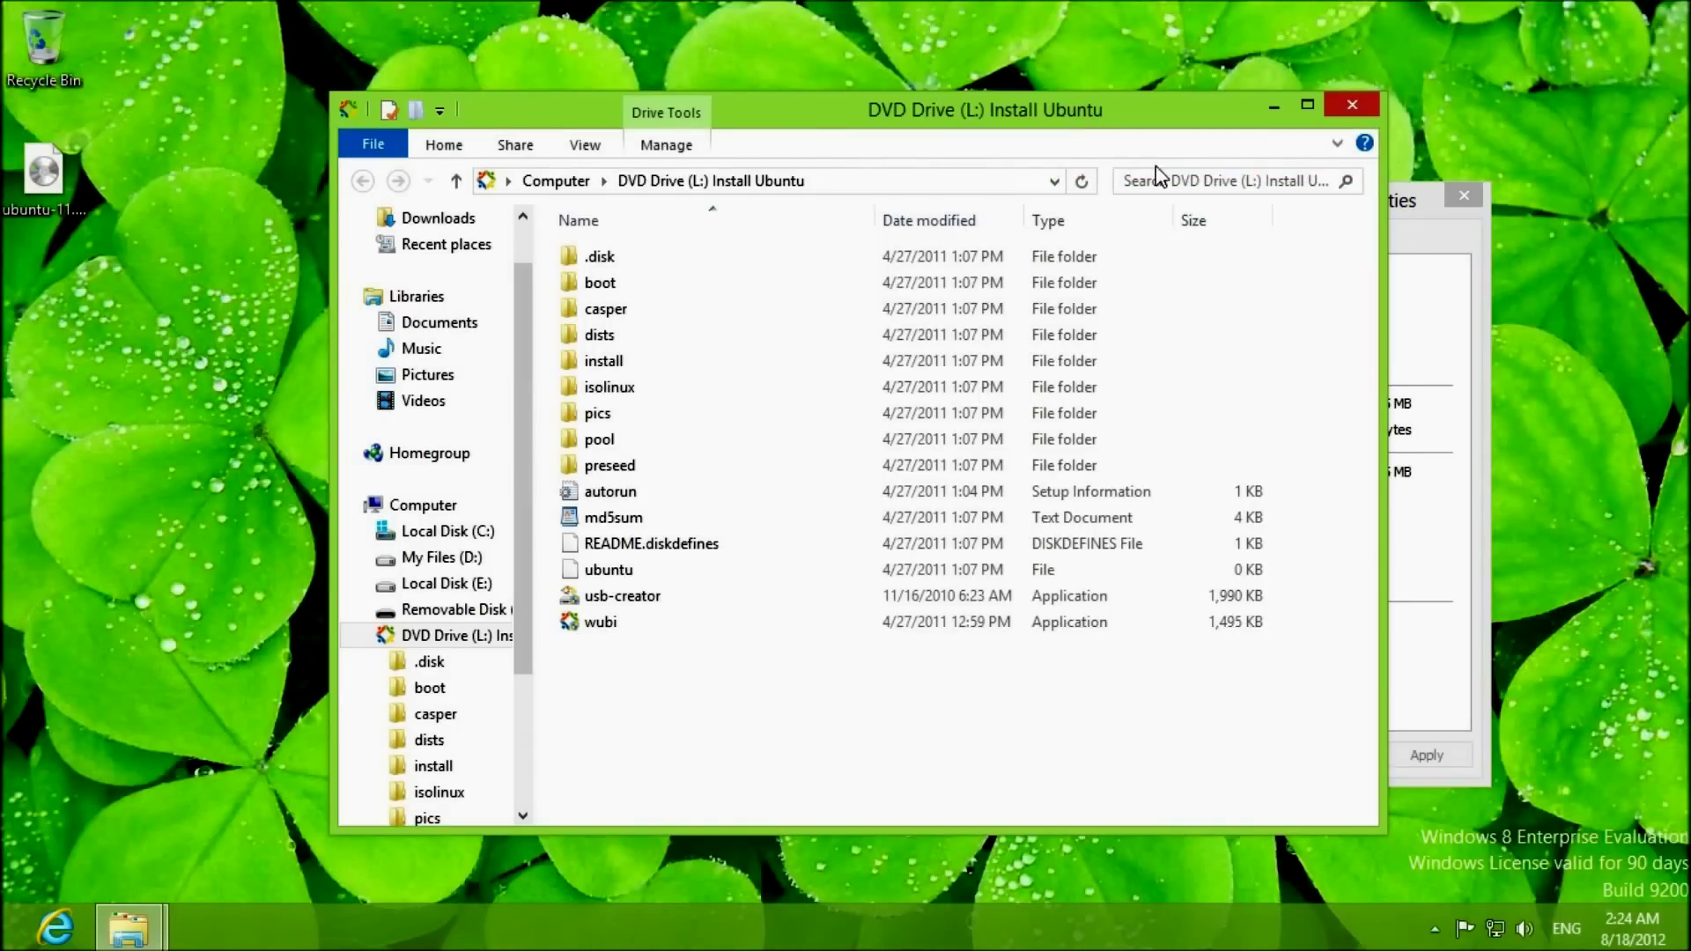
left_click(1428, 228)
left_click_drag(1244, 187, 1320, 185)
left_click(824, 101)
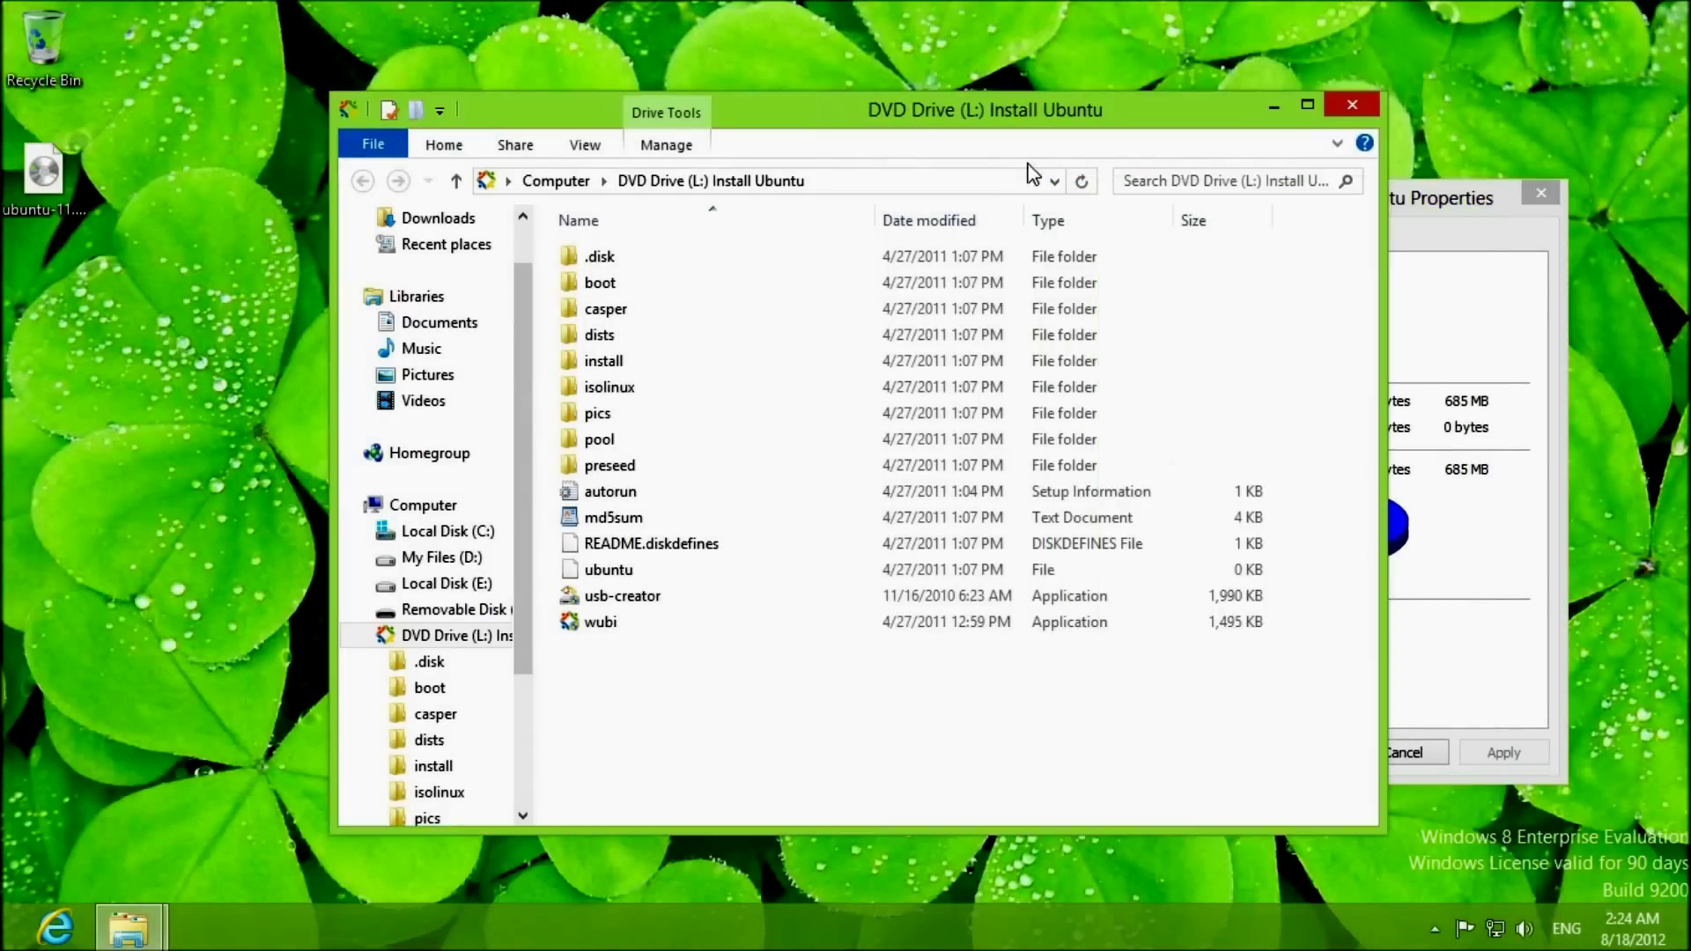
left_click(1398, 219)
left_click(807, 107)
left_click(1427, 220)
left_click(841, 128)
left_click(1411, 203)
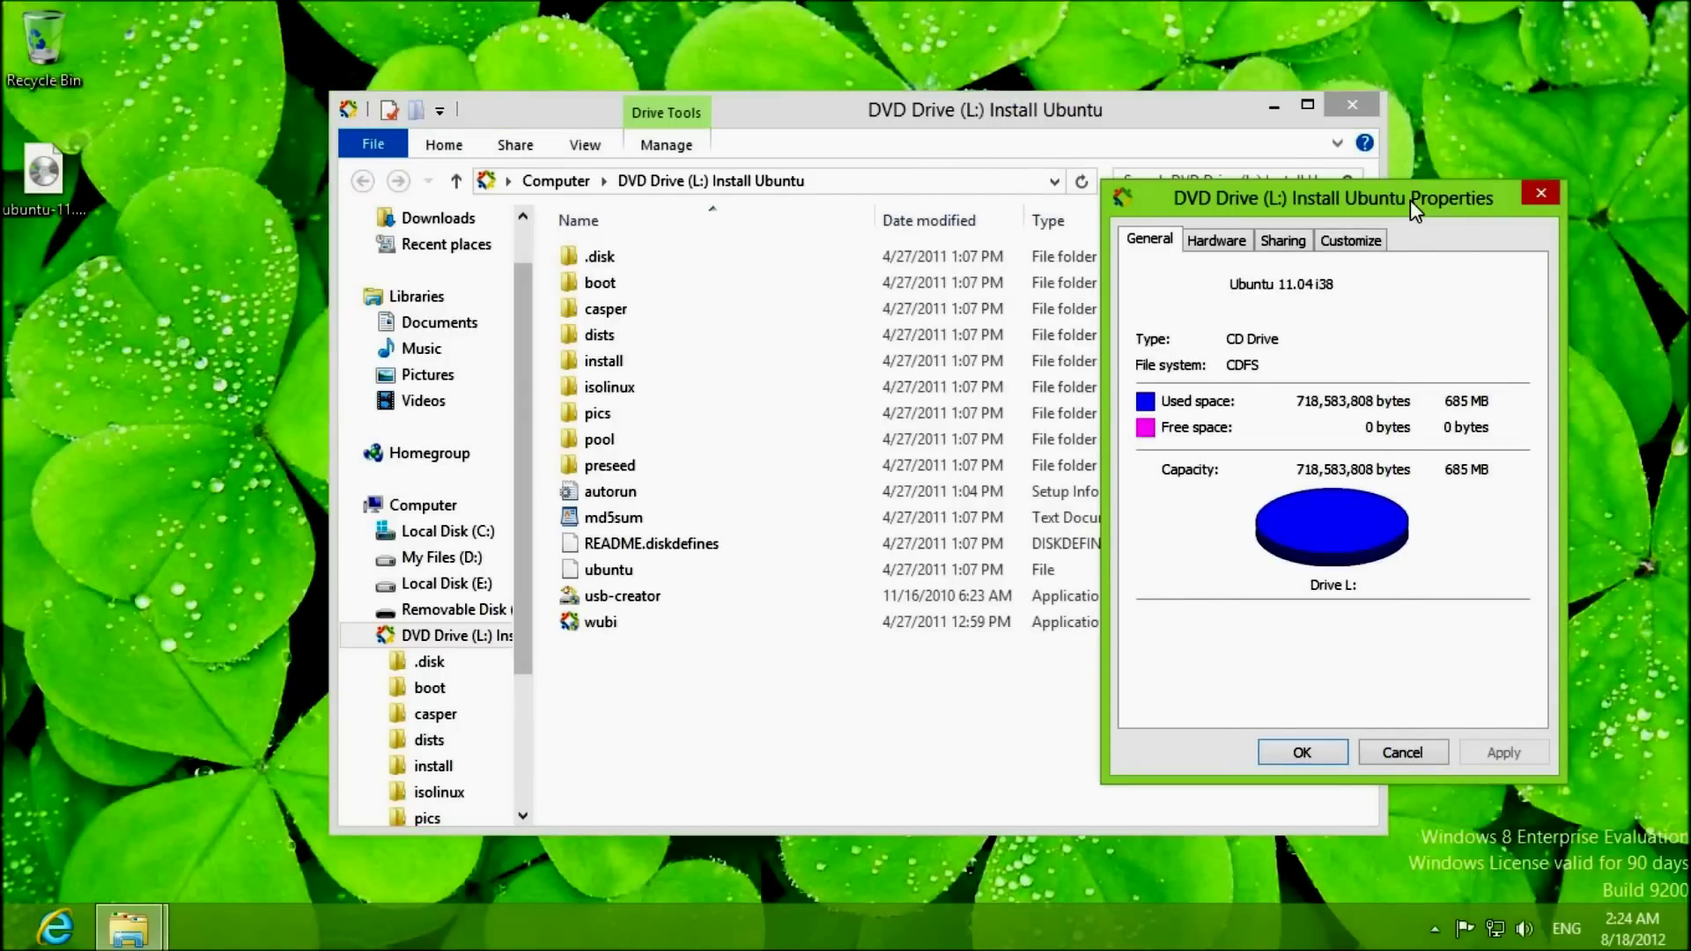
left_click(869, 92)
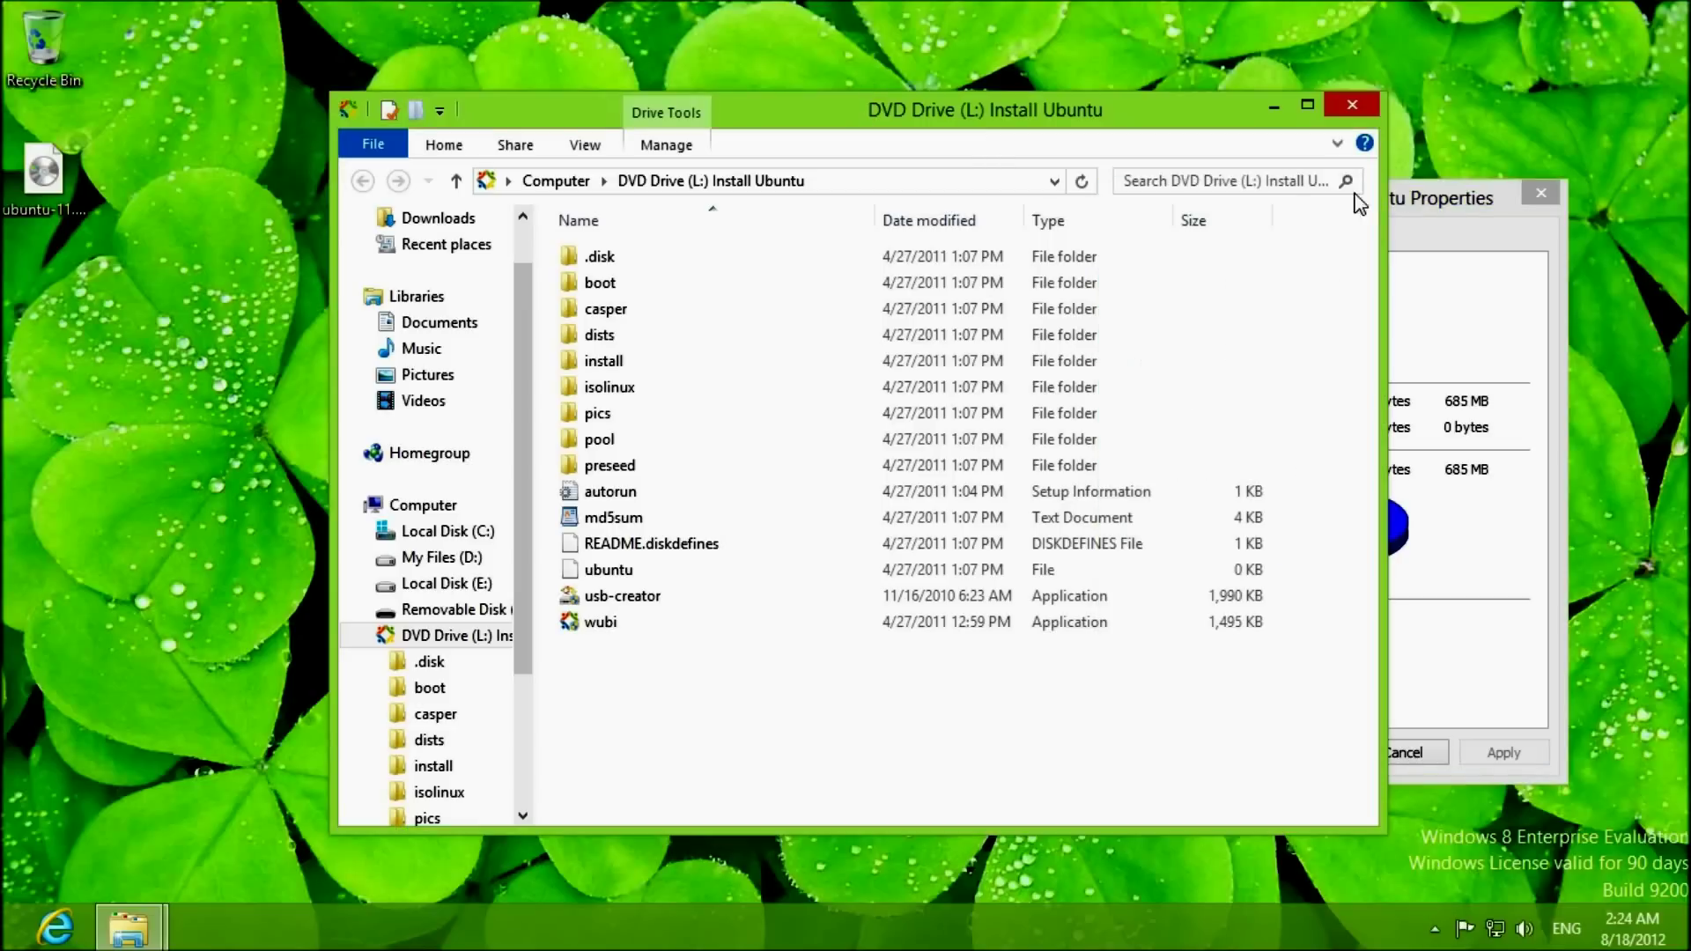
left_click(1420, 206)
left_click(829, 113)
left_click(1407, 196)
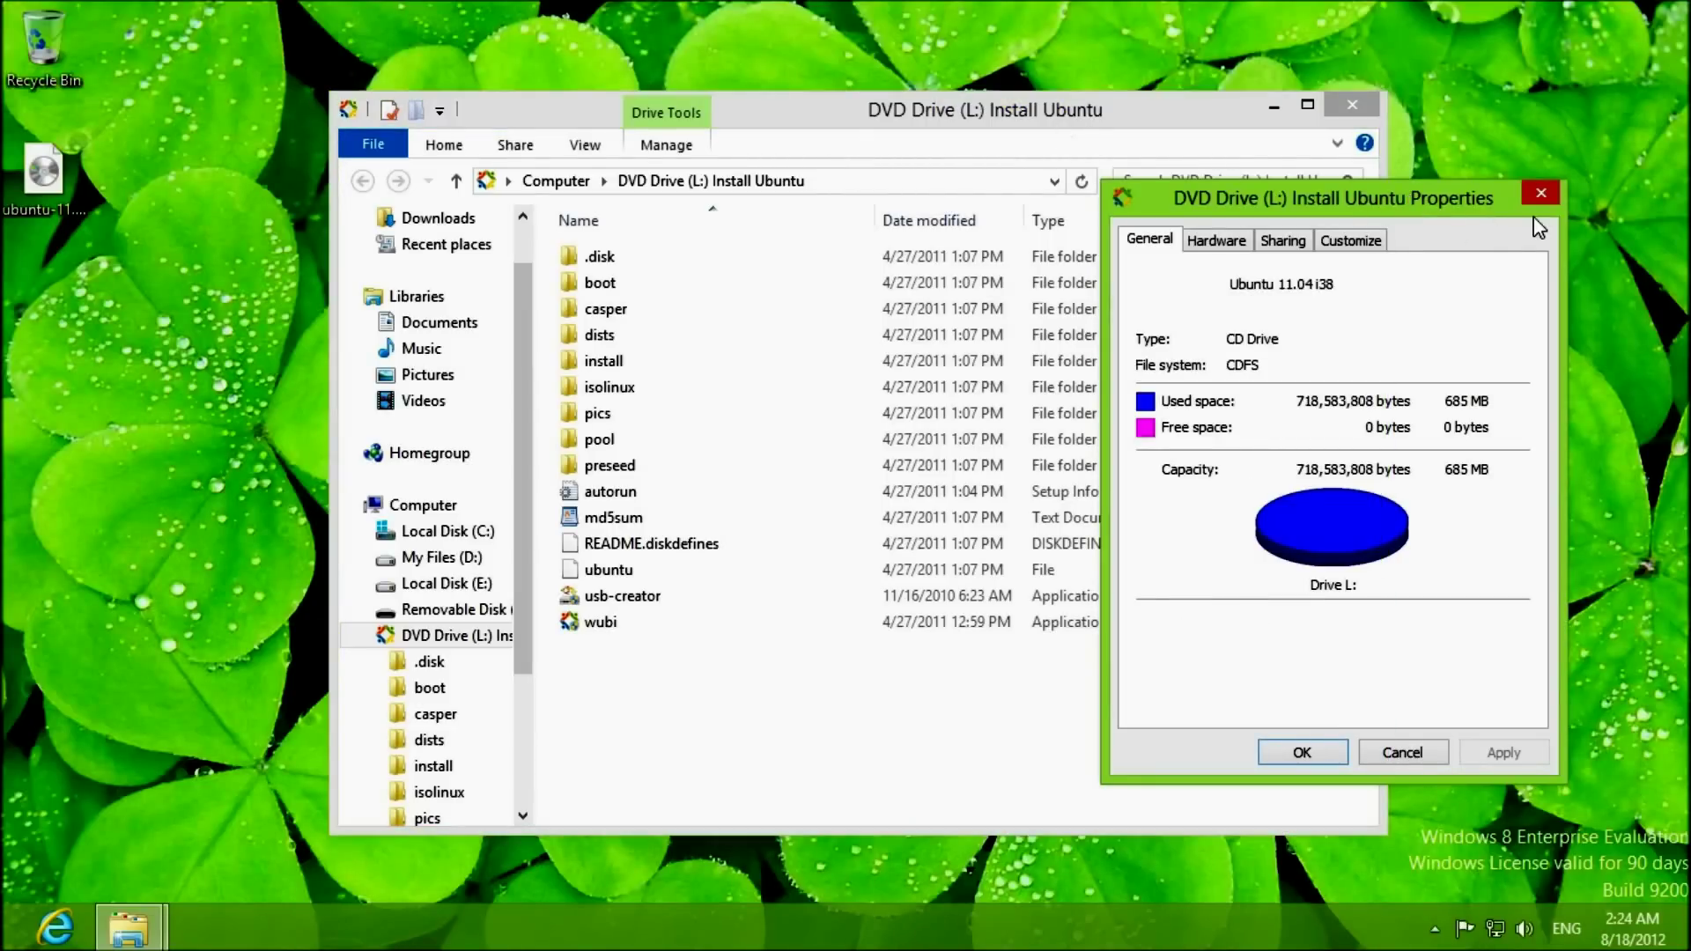
left_click(1540, 192)
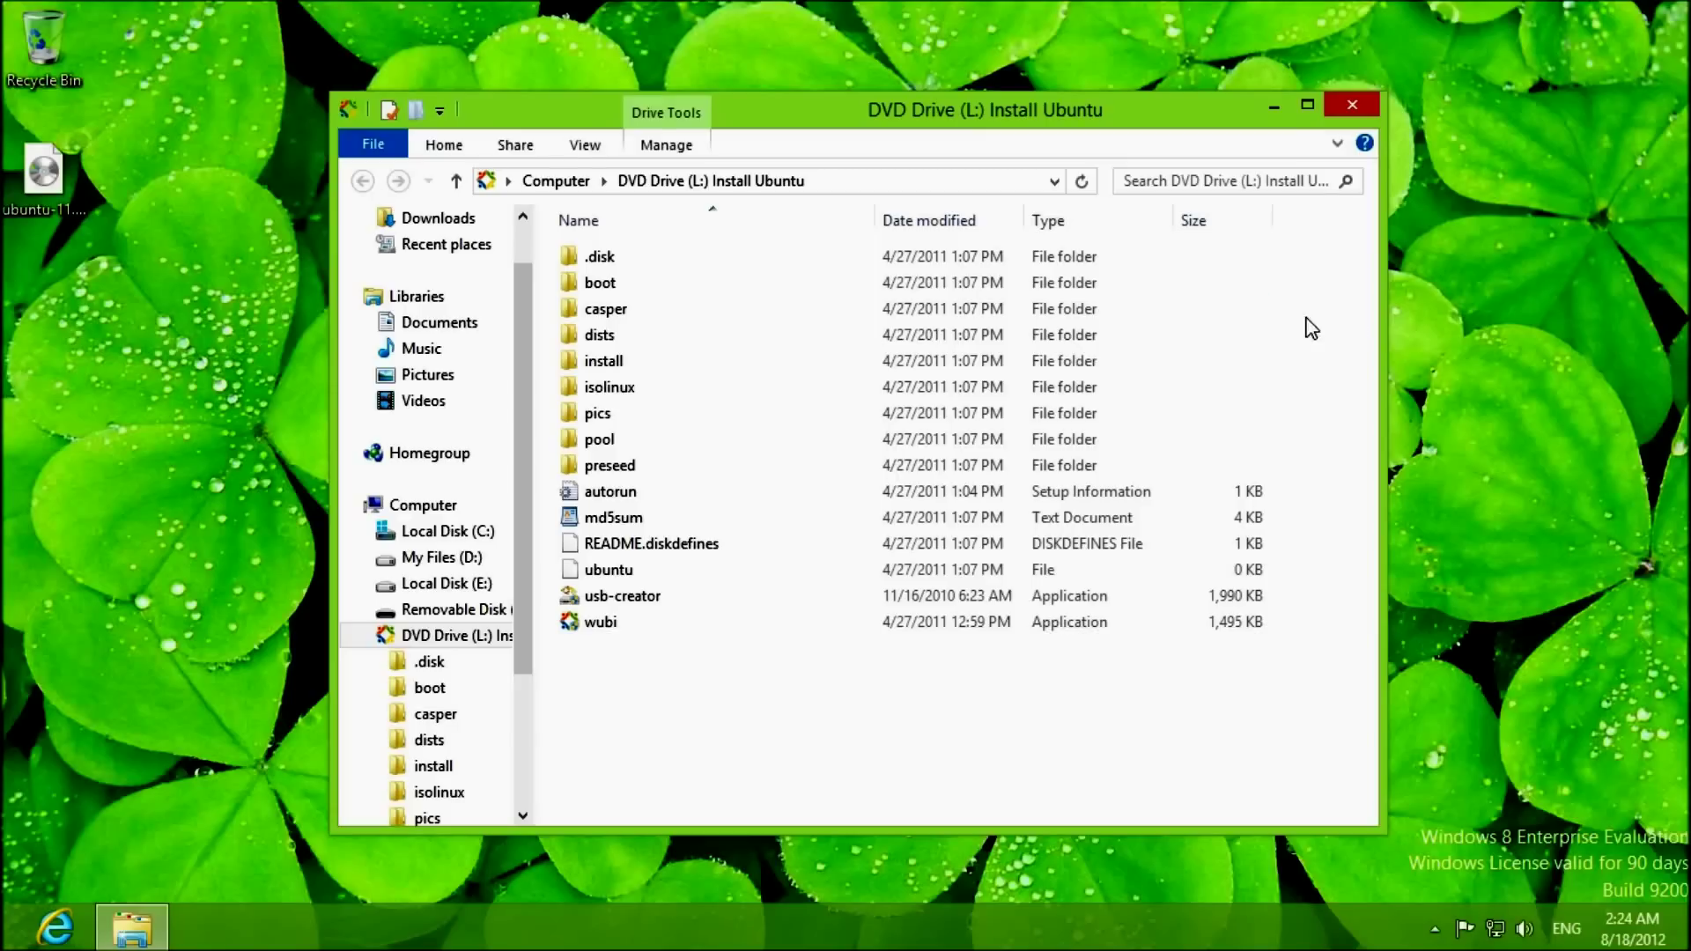
left_click(758, 265)
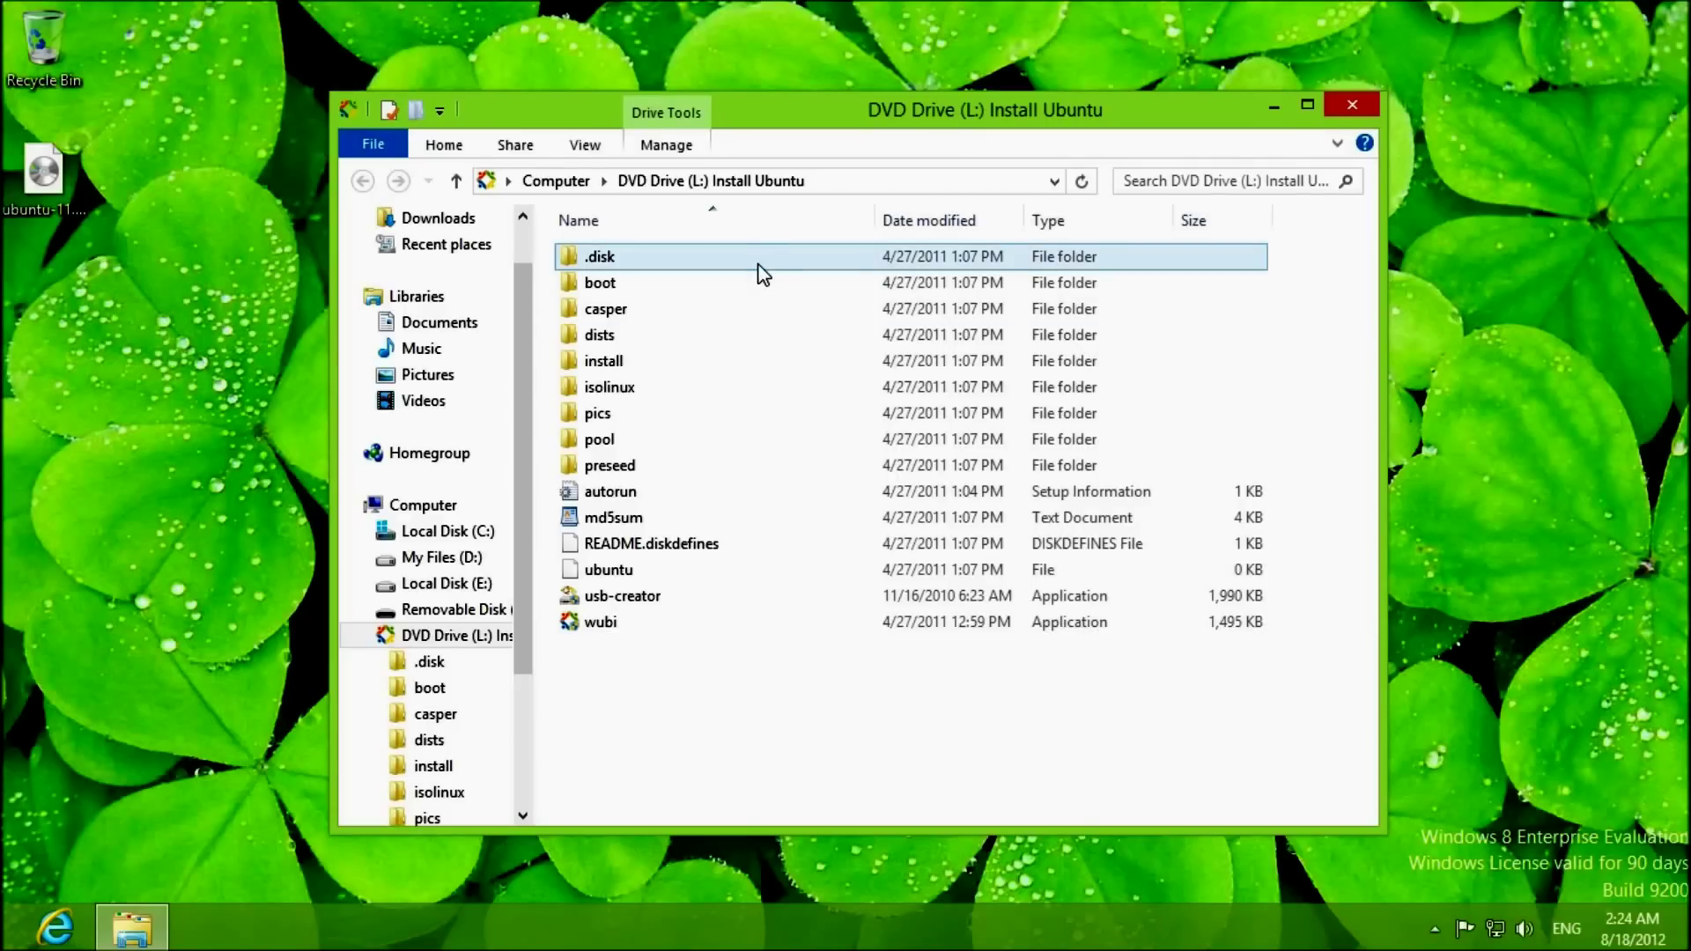
- Toggle the Drive Tools Manage tab and select the wubi and usb-creator files on the disc
left_click(665, 145)
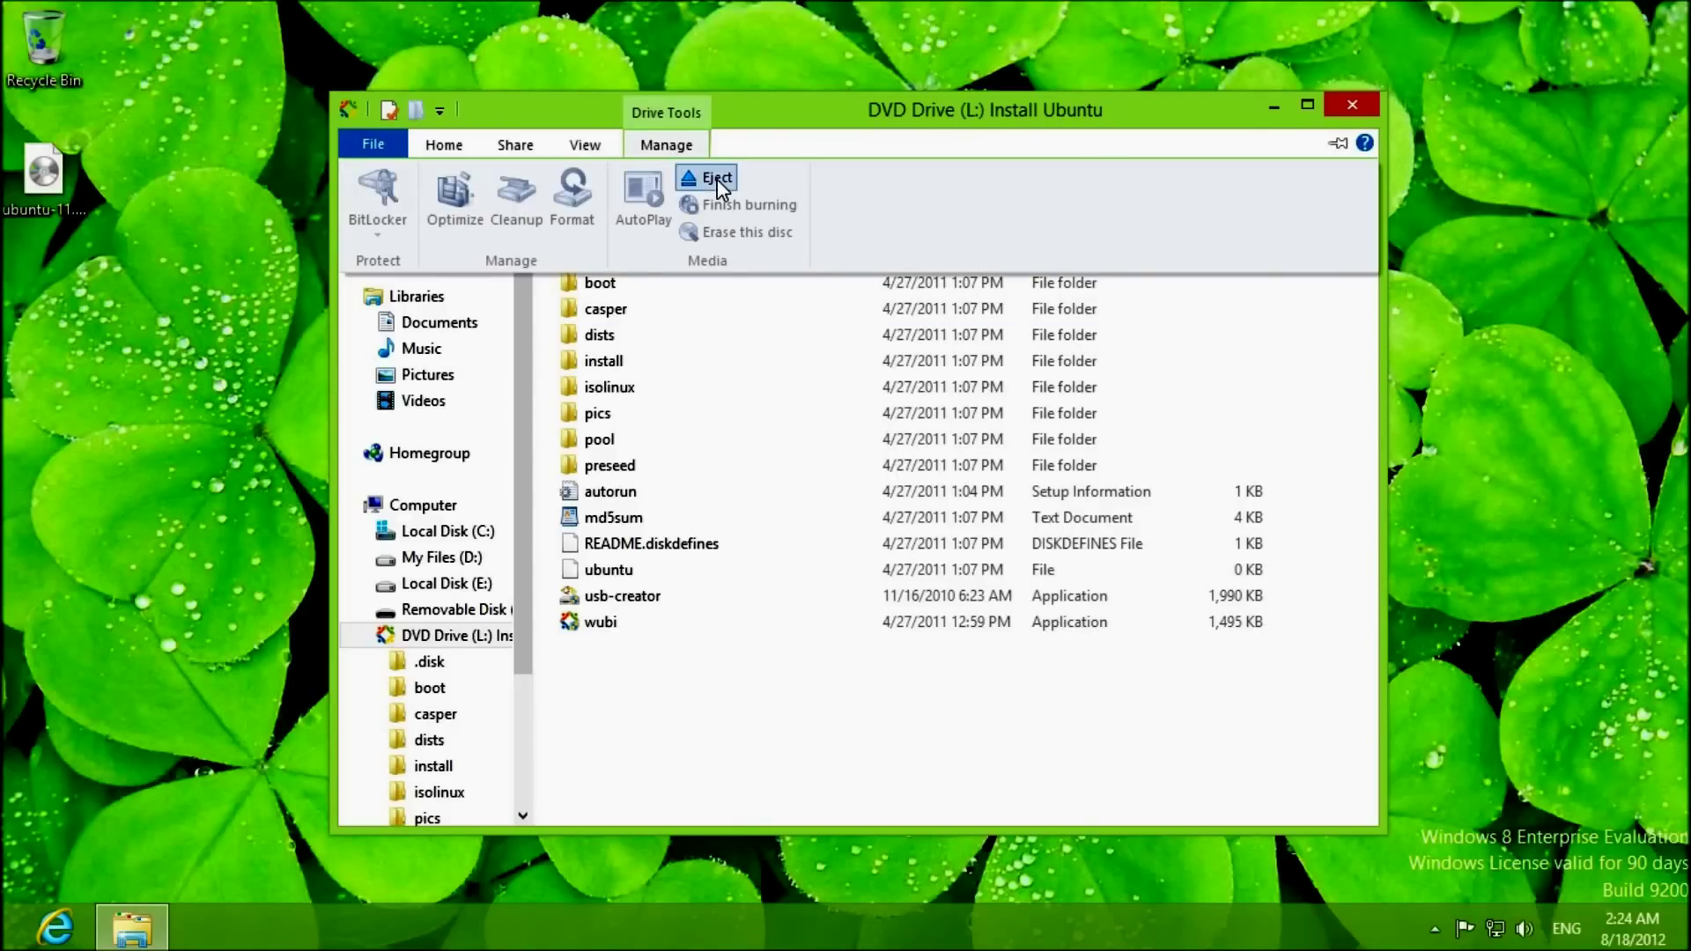
left_click(898, 130)
left_click(611, 623)
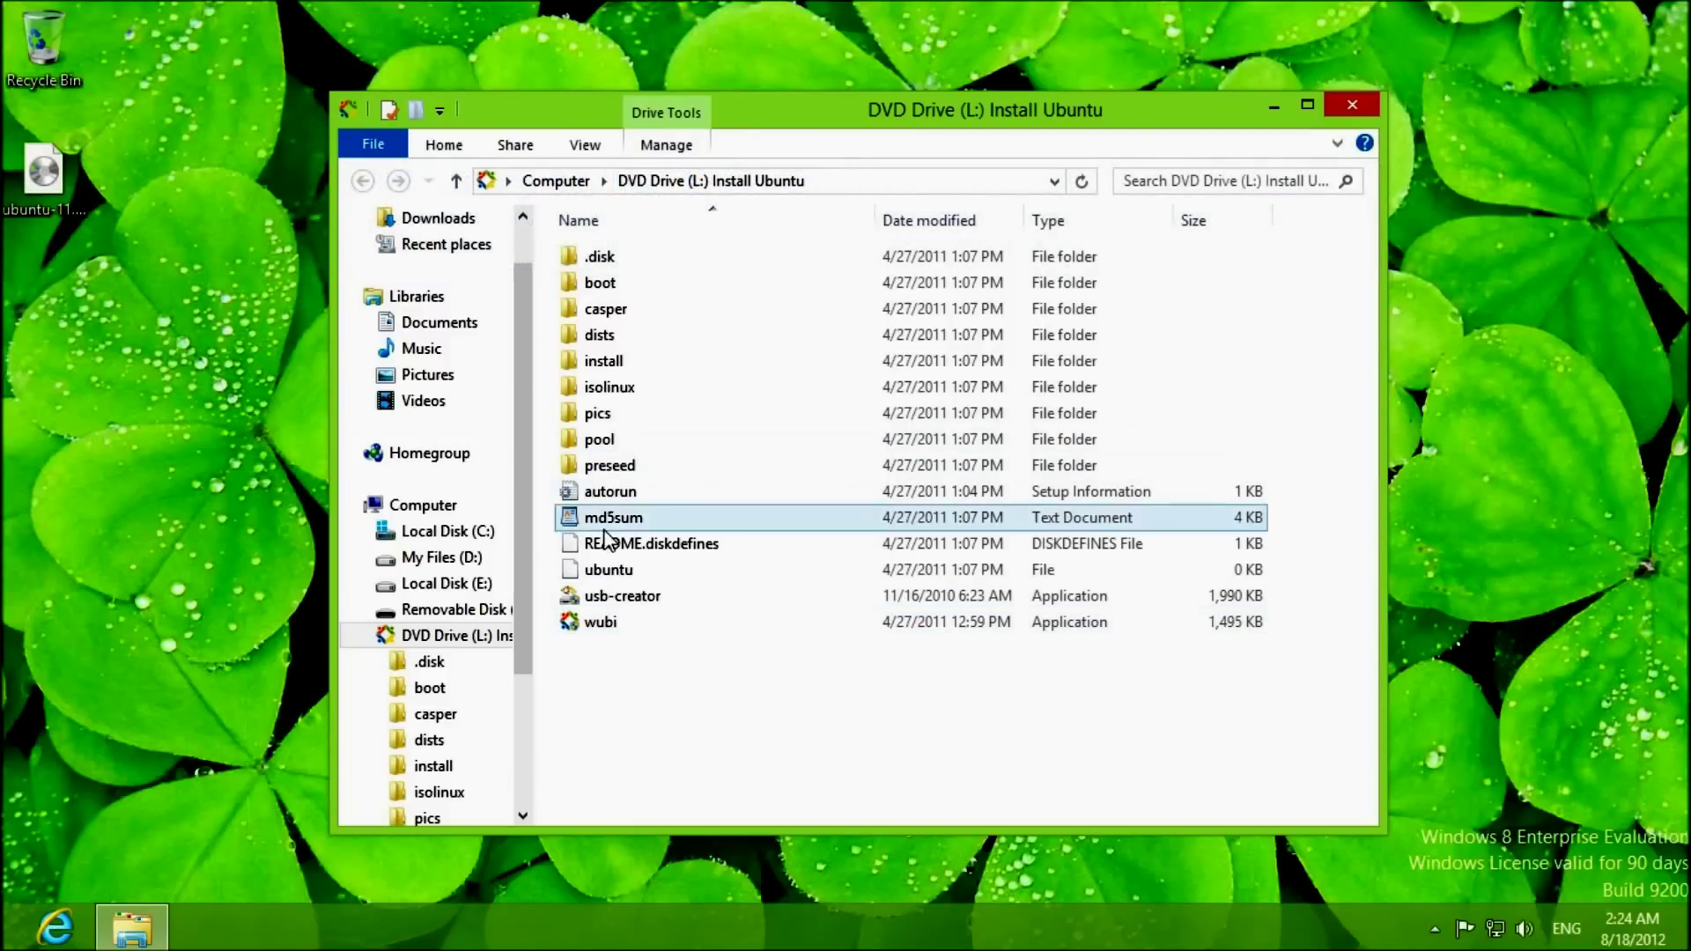
left_click(635, 603)
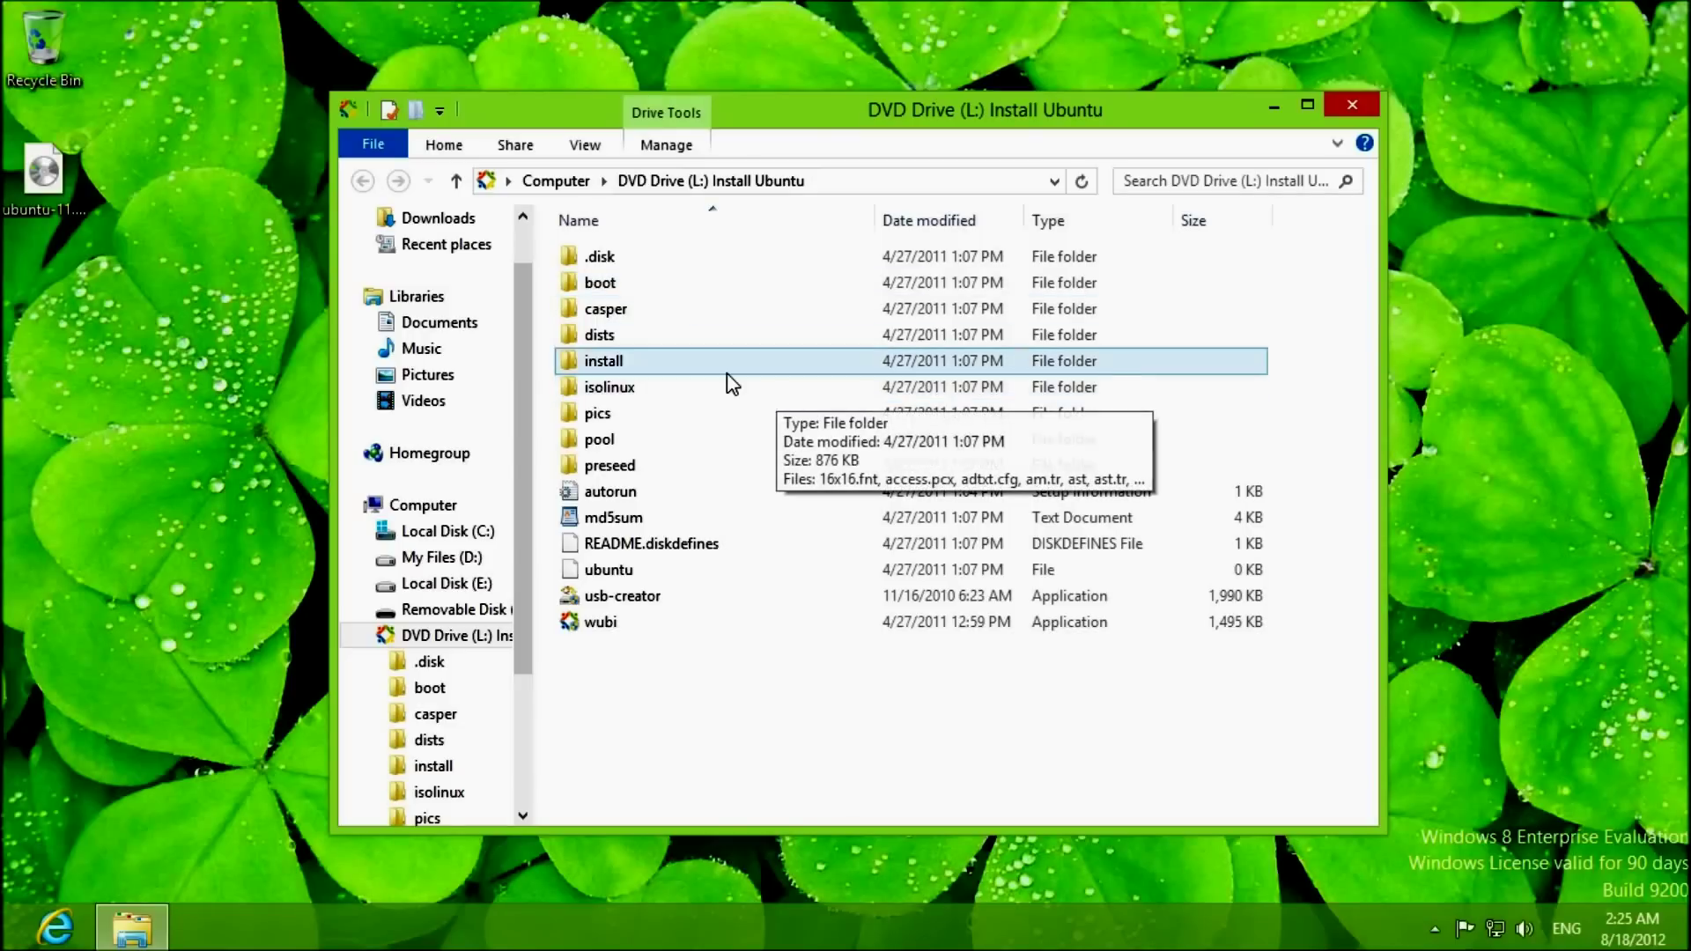
- Check the Manage tab again, then switch to the Computer view listing all drives
left_click(666, 145)
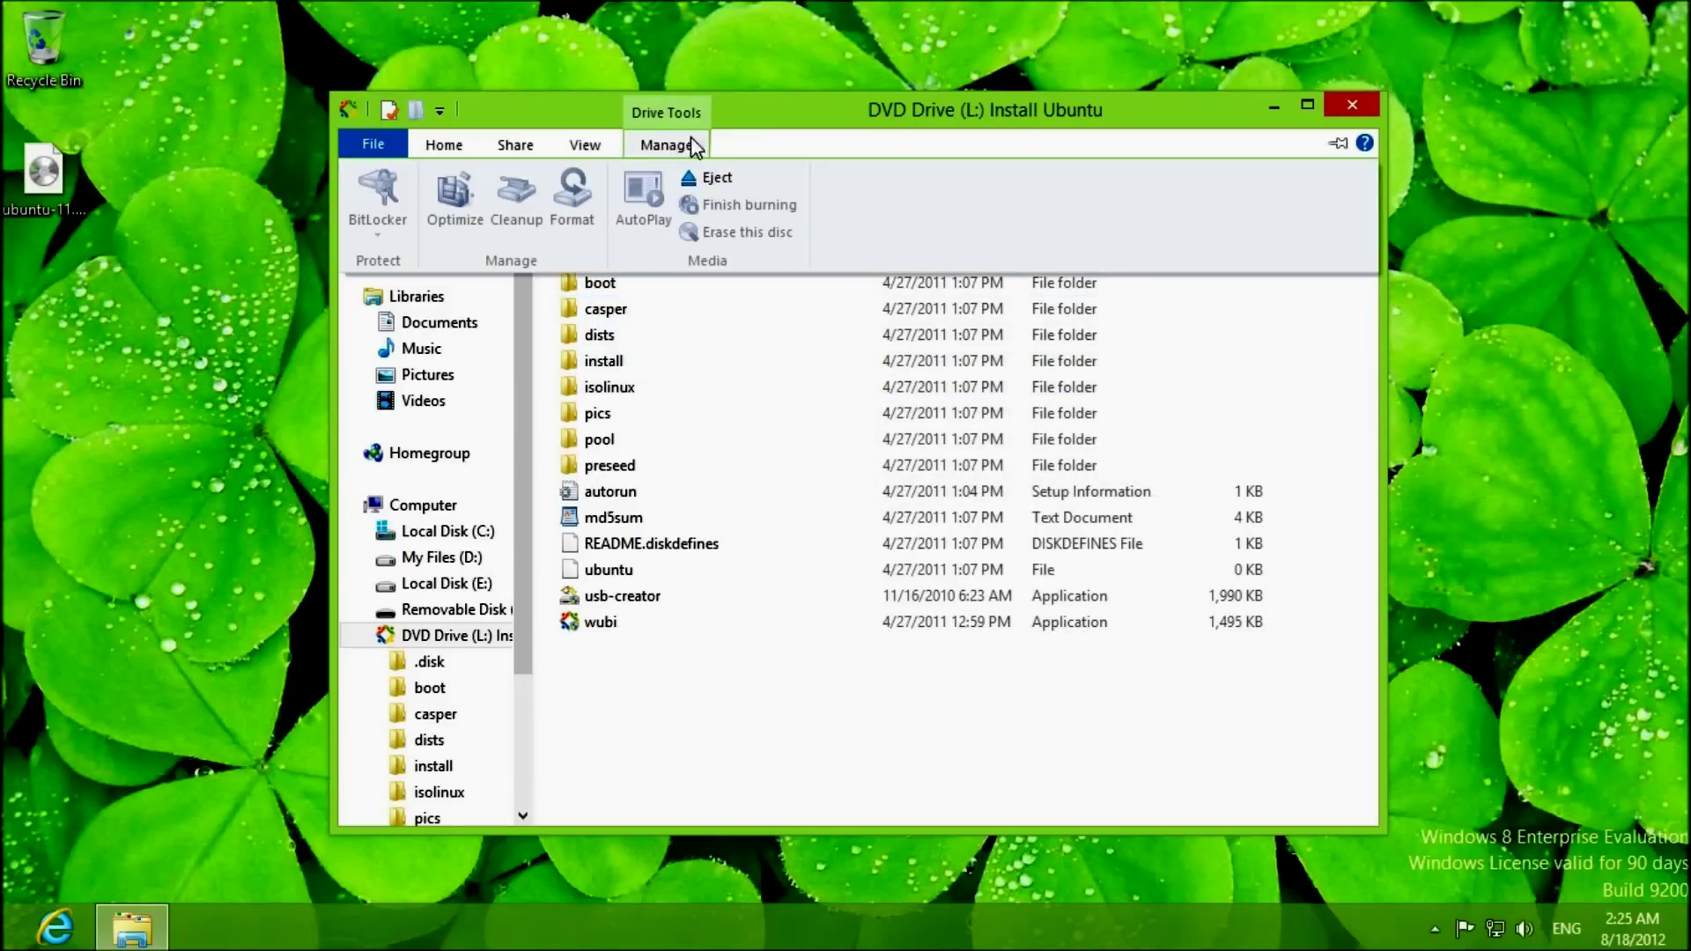
left_click(690, 144)
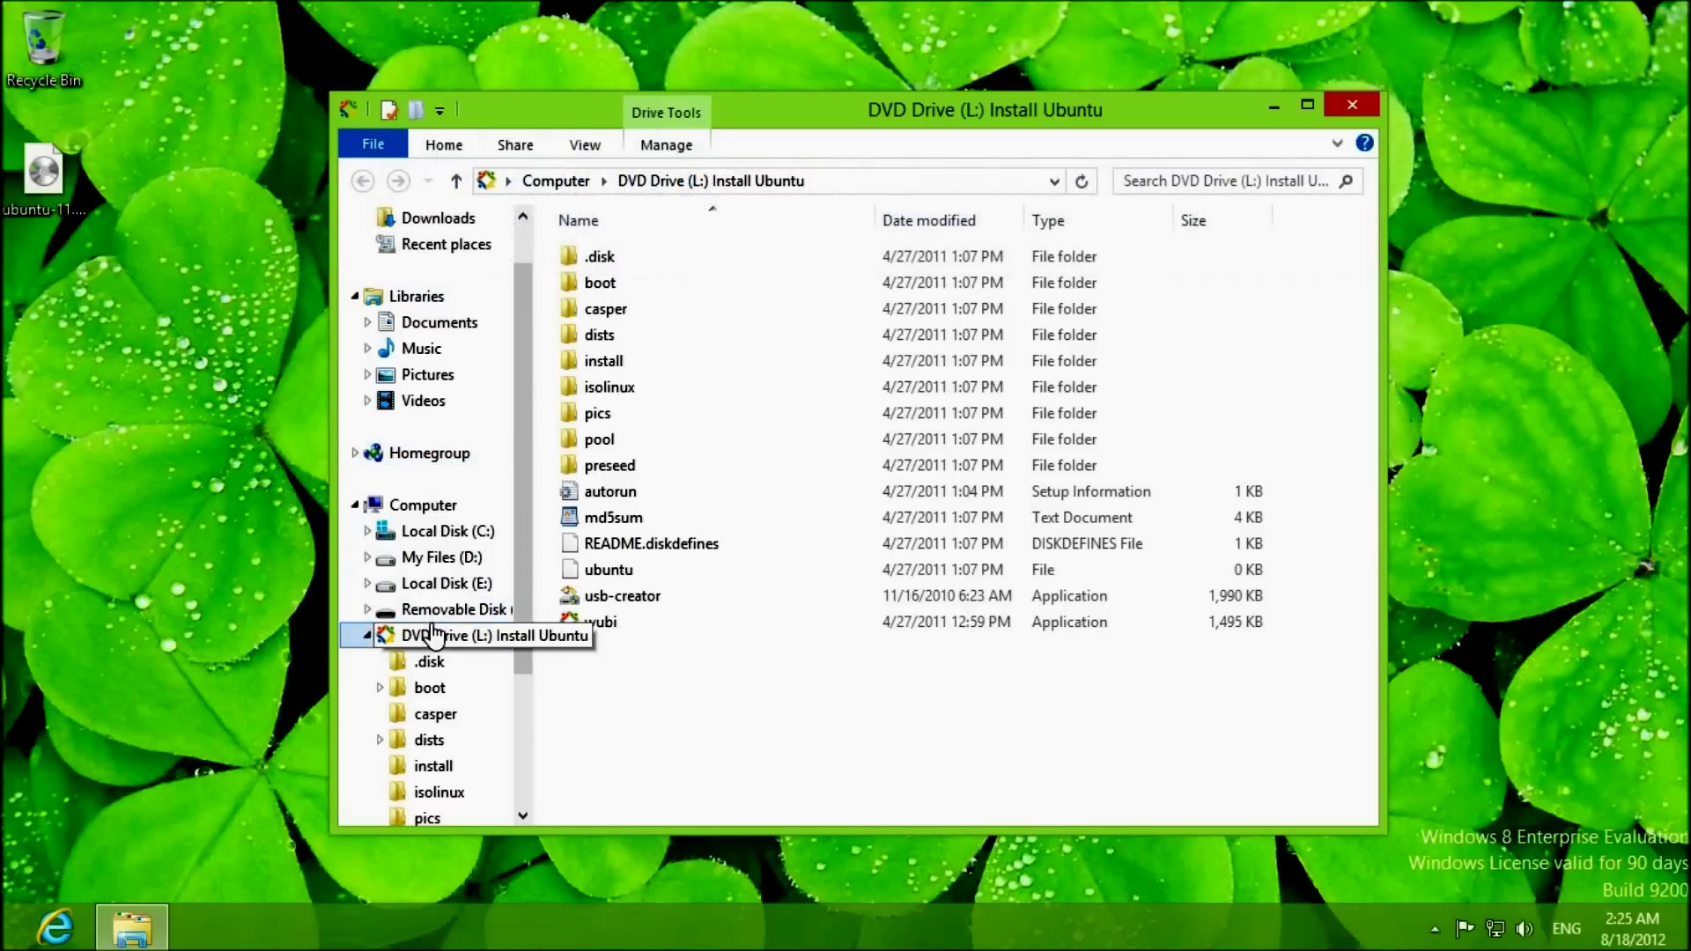
left_click(428, 509)
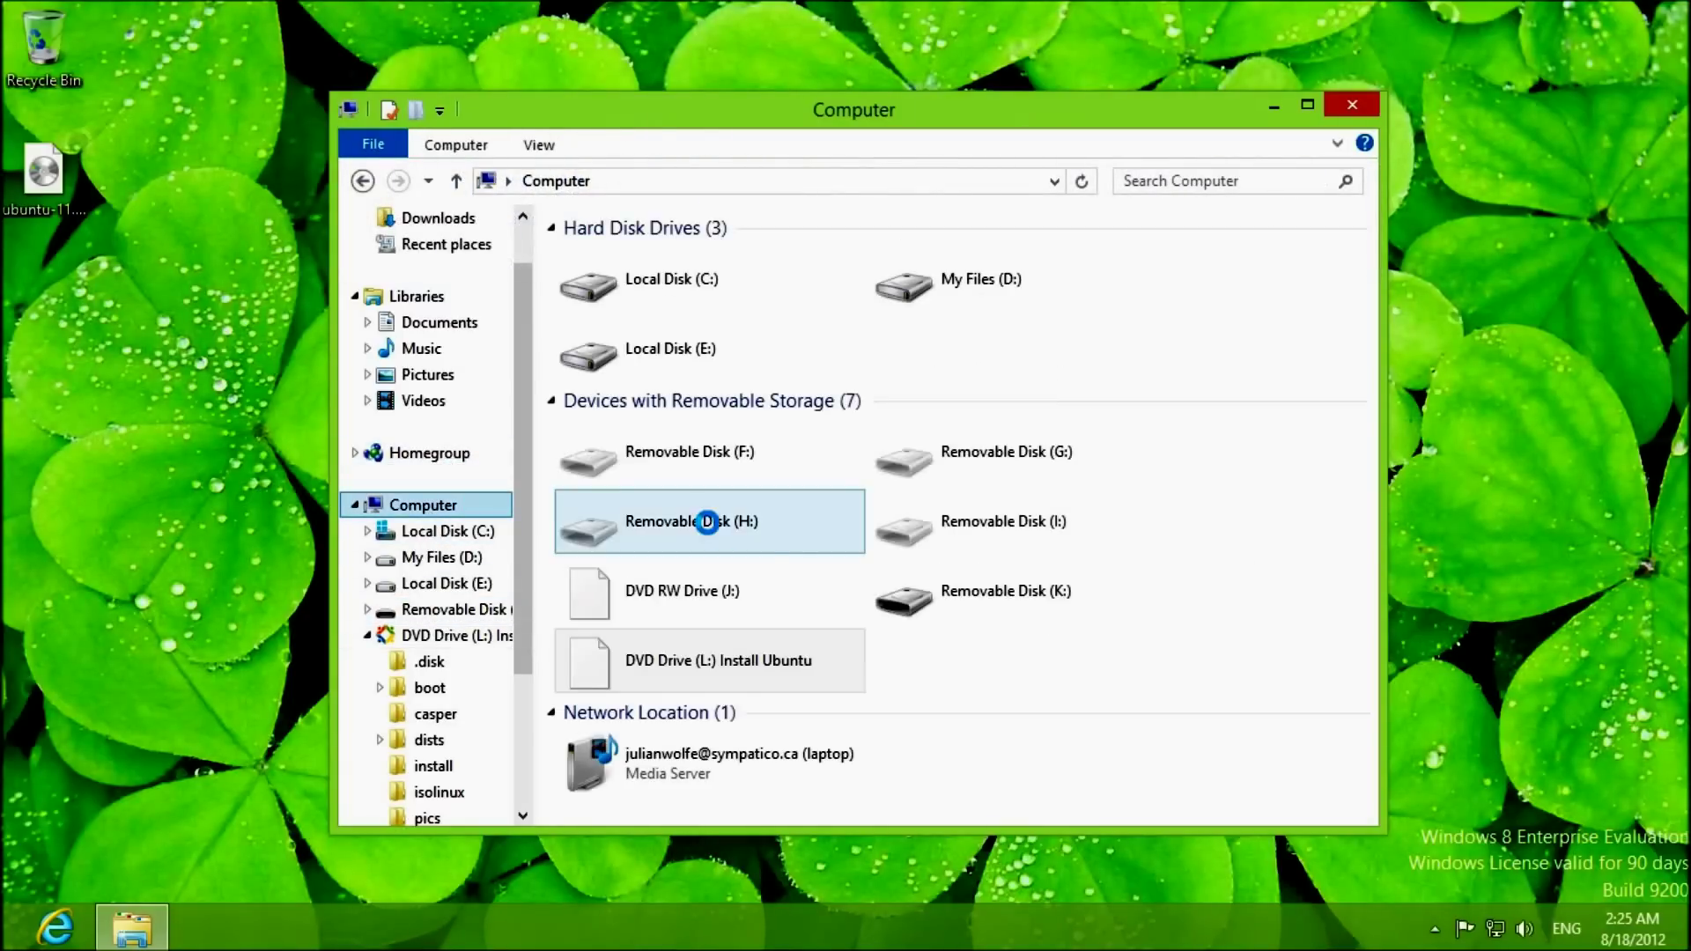
- Eject DVD Drive (L:) Install Ubuntu from its context menu and close the Computer window
left_click(909, 552)
left_click(660, 666)
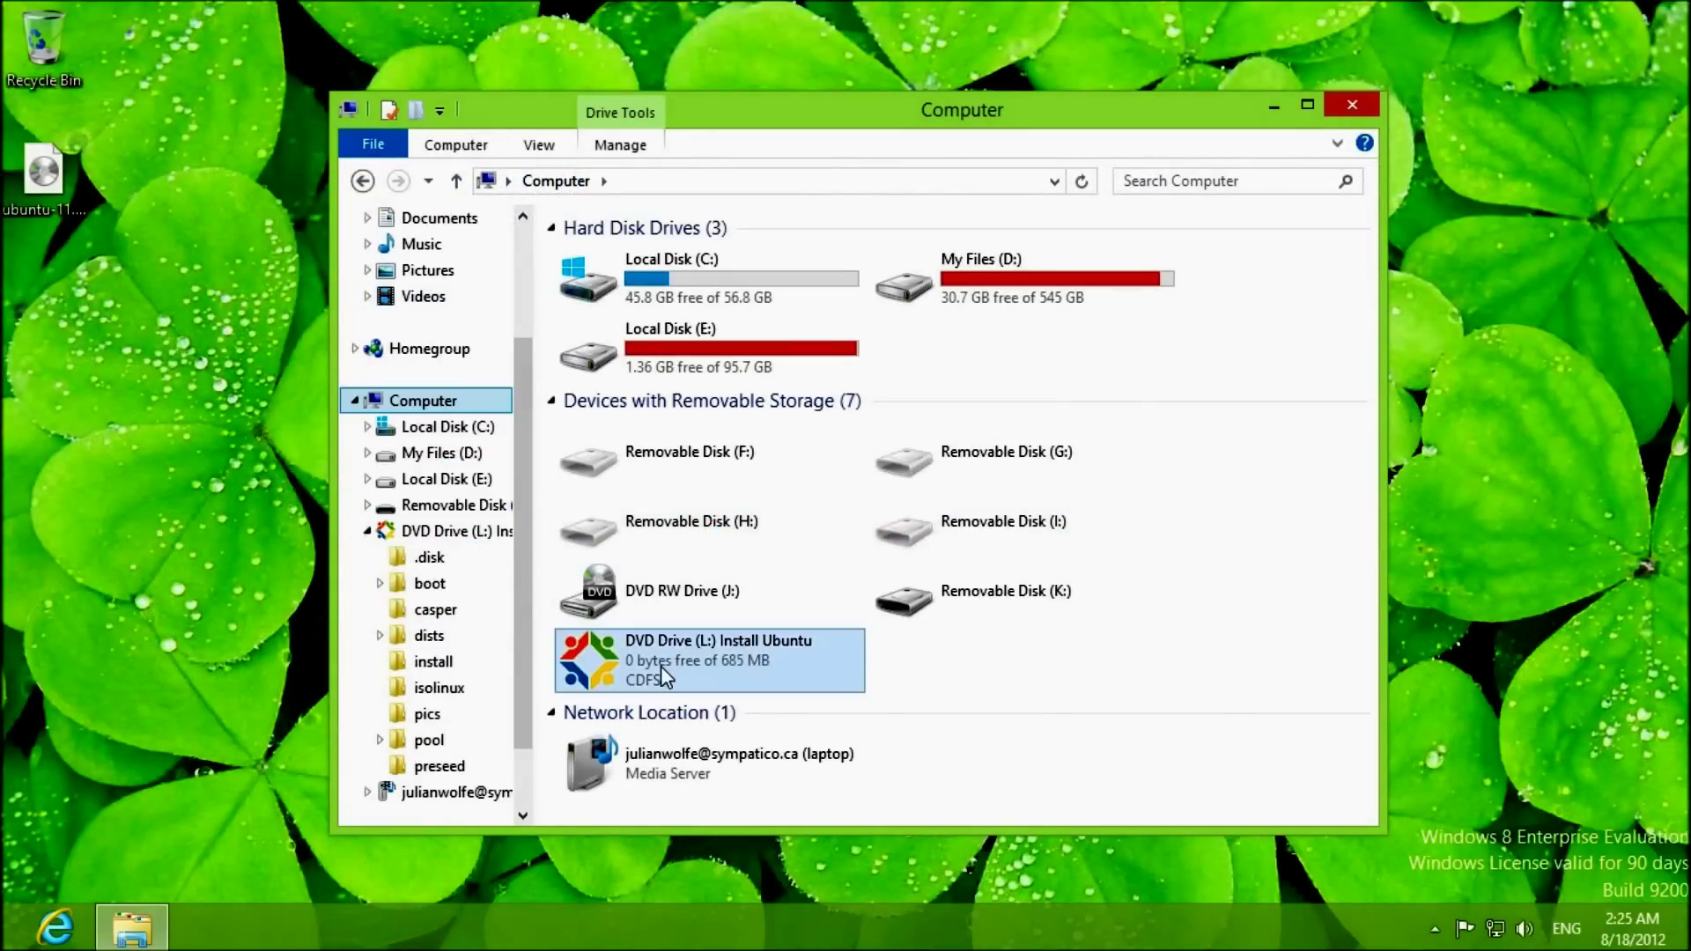
right_click(660, 666)
left_click(615, 676)
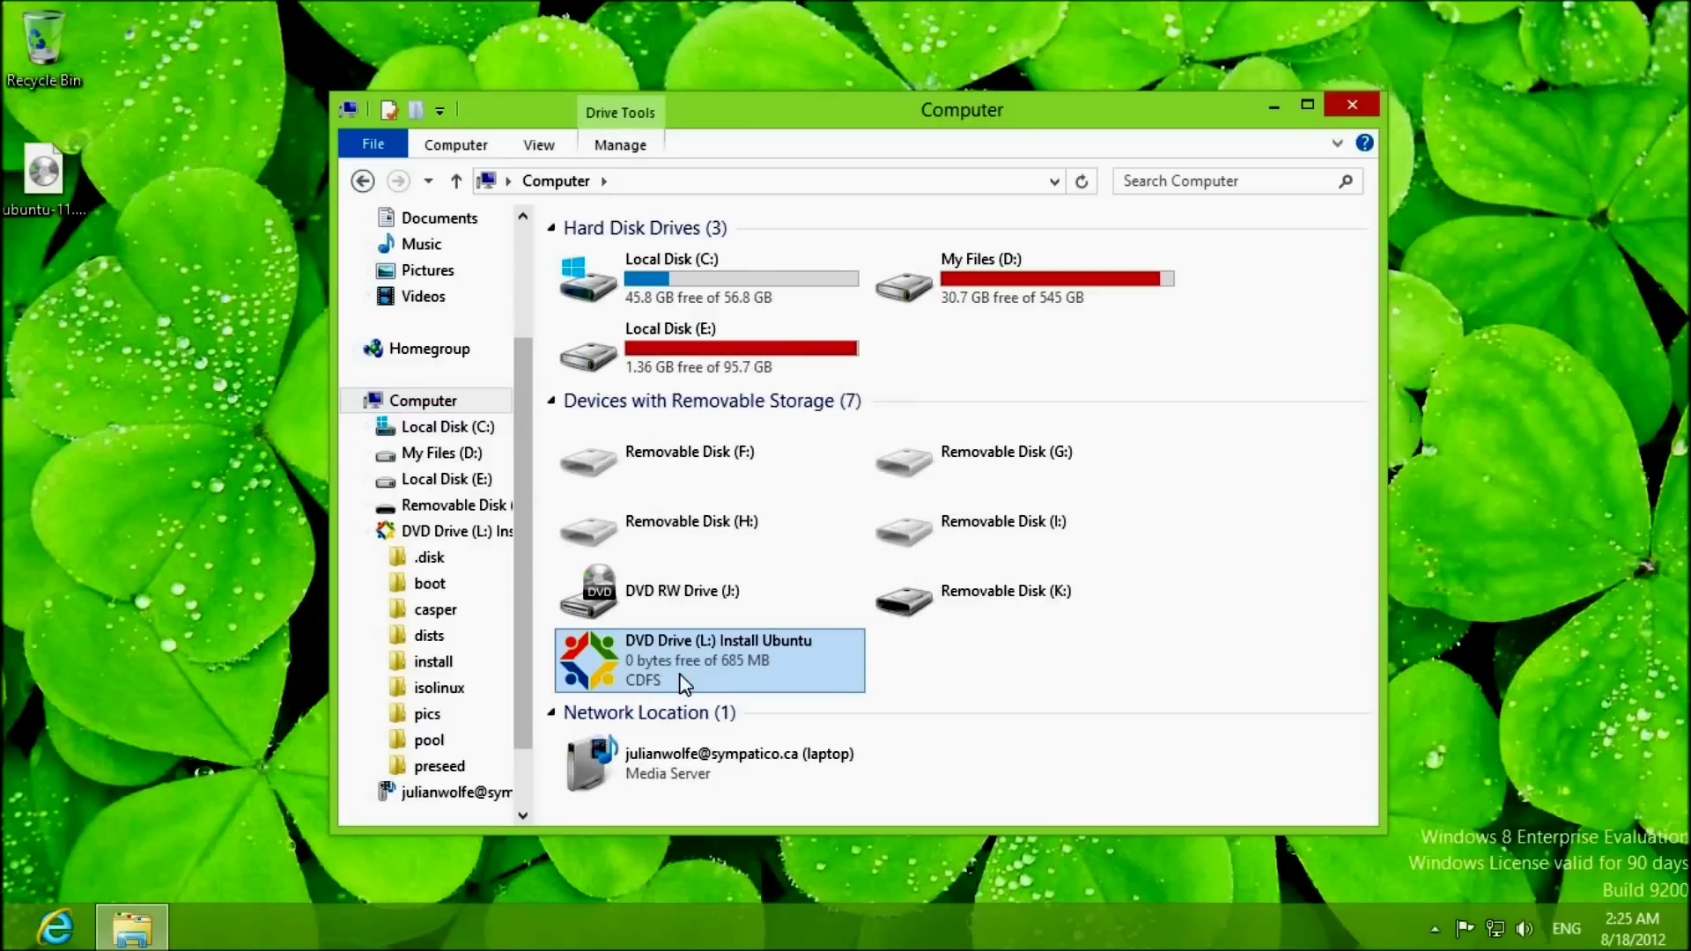
right_click(648, 654)
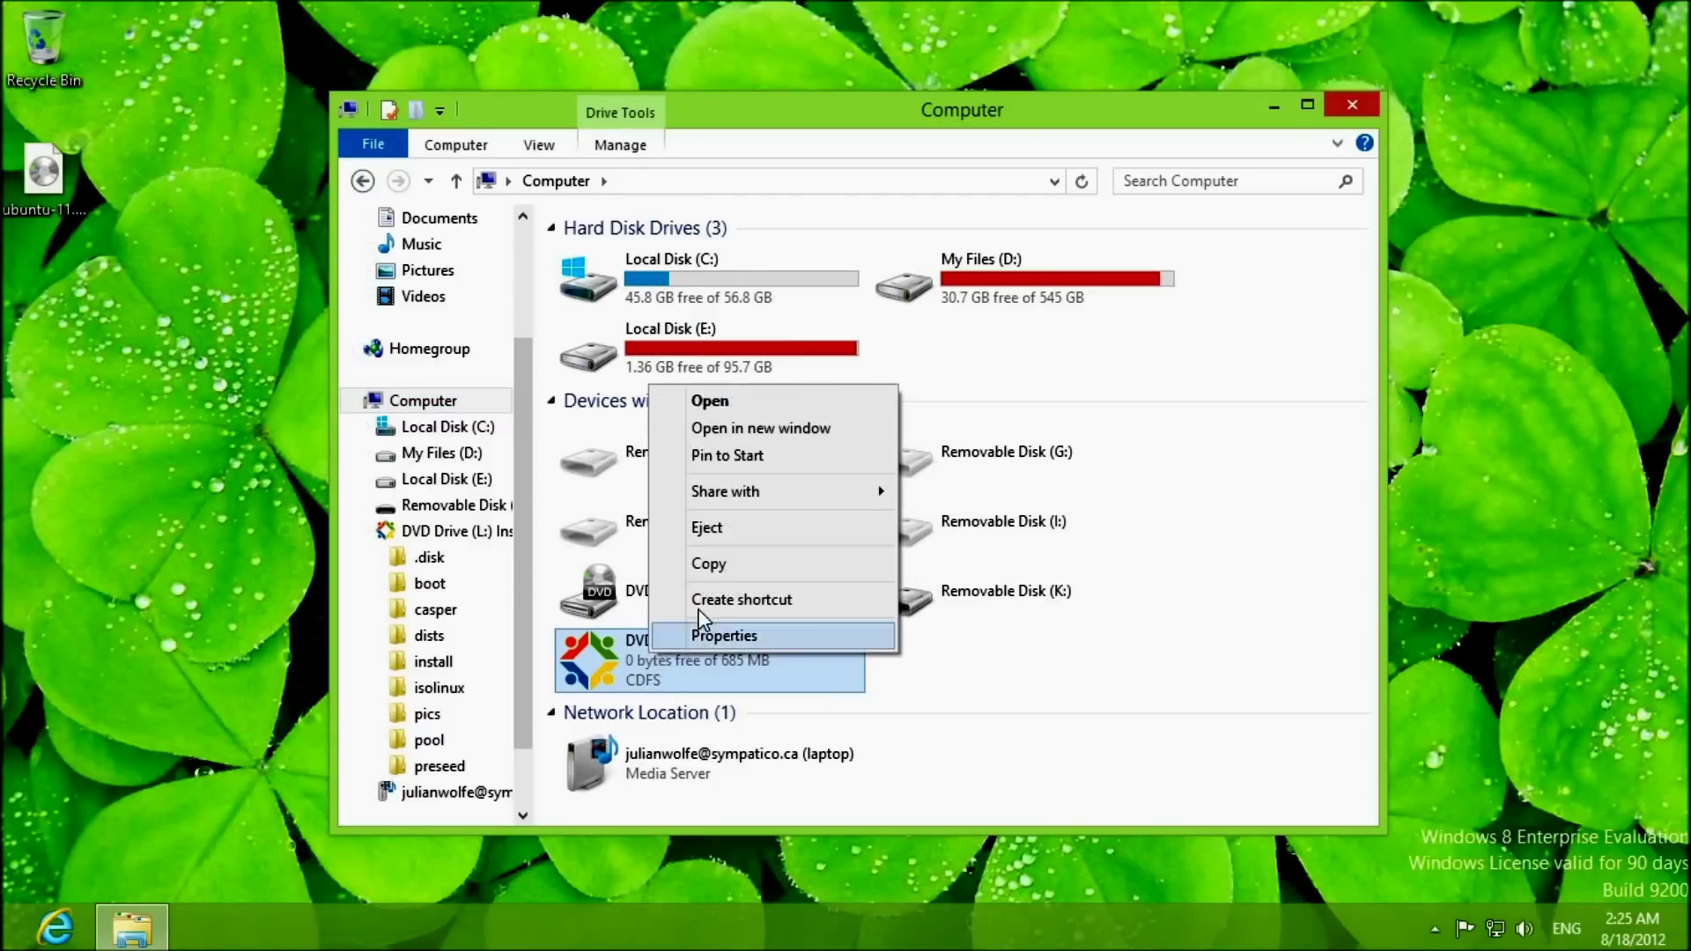
left_click(742, 528)
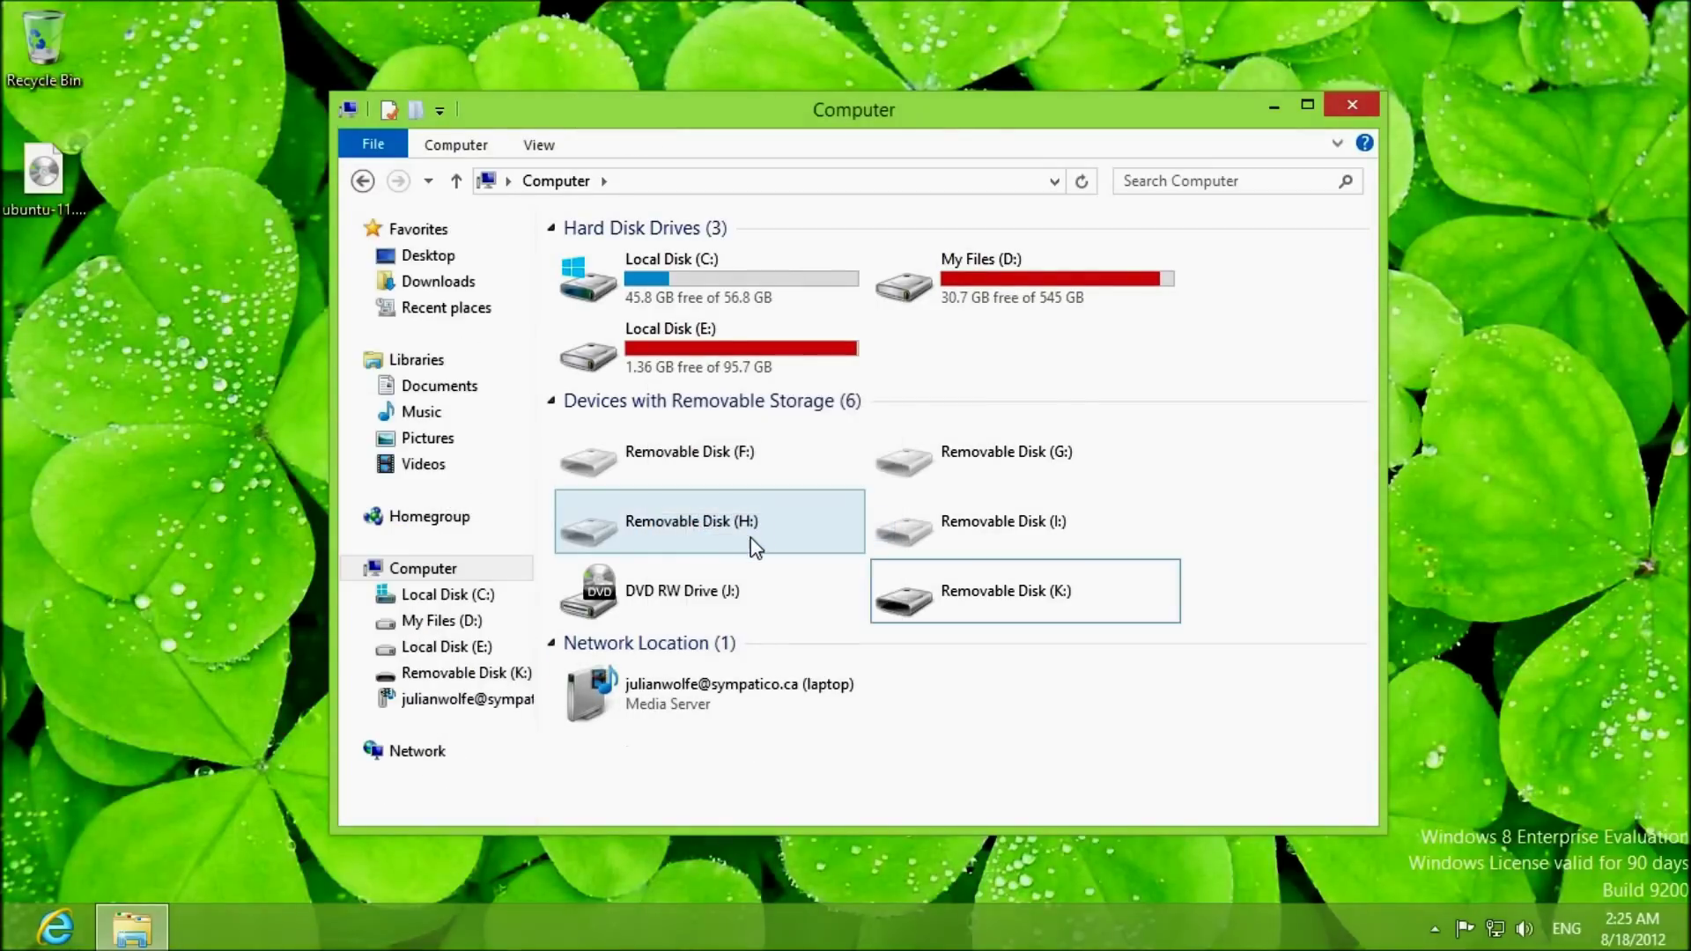
left_click(1352, 105)
- Open the Ubuntu ISO in Windows Disc Image Burner with DVD R Drive (J:) as burner
right_click(9, 199)
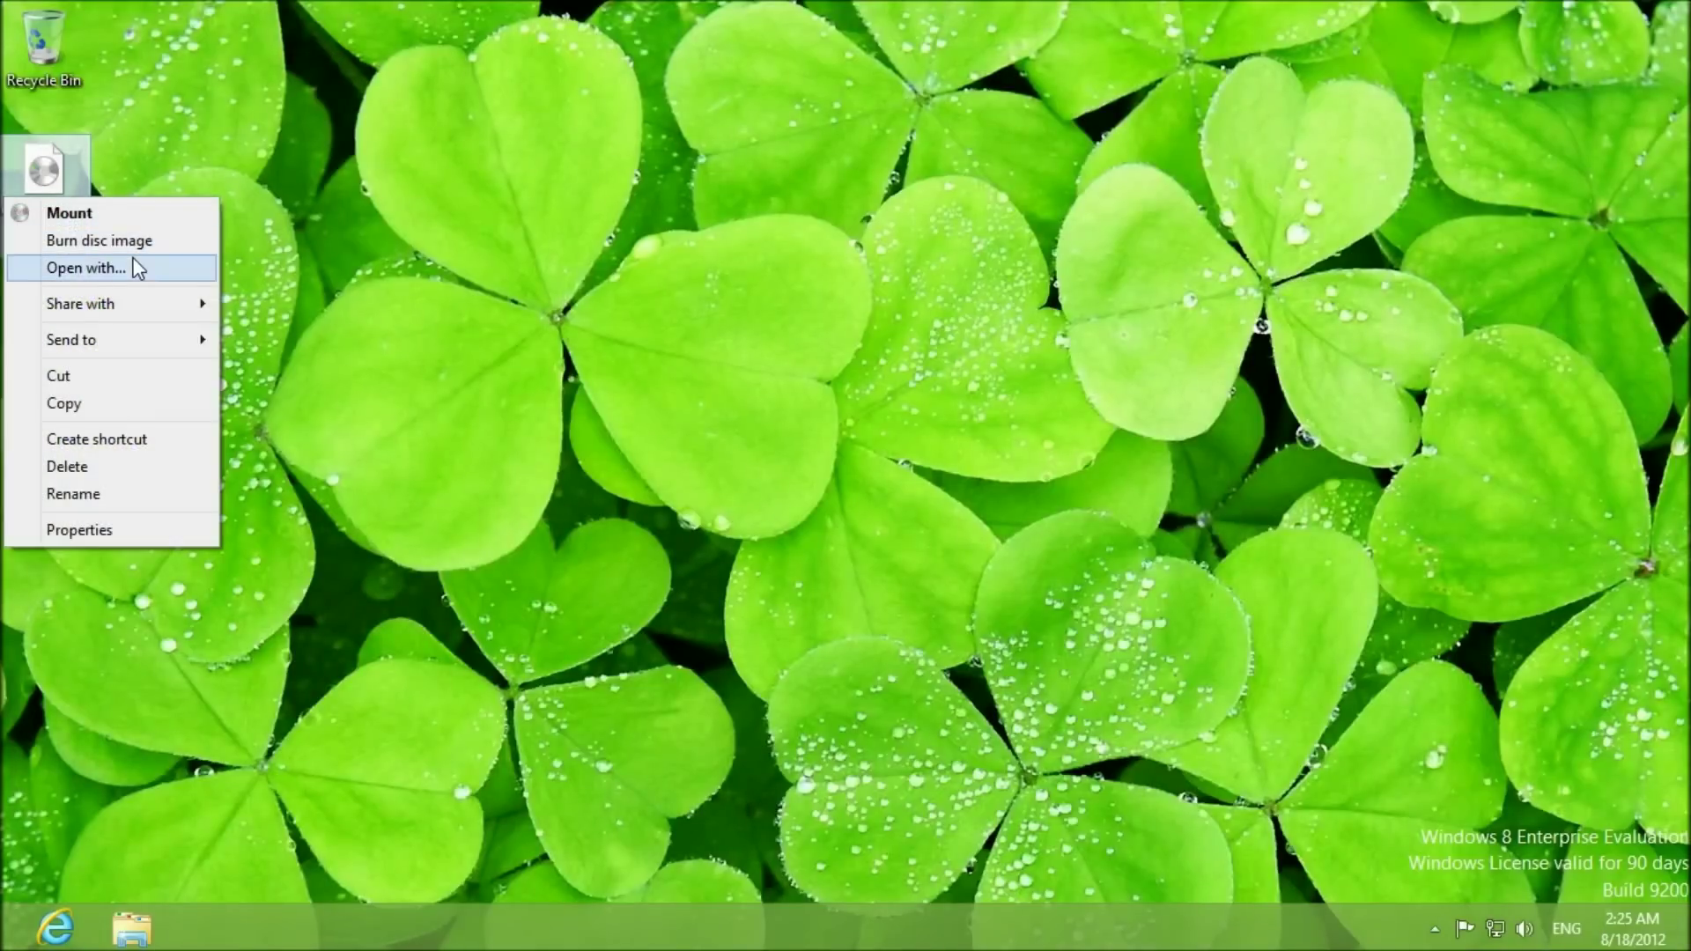
left_click(137, 250)
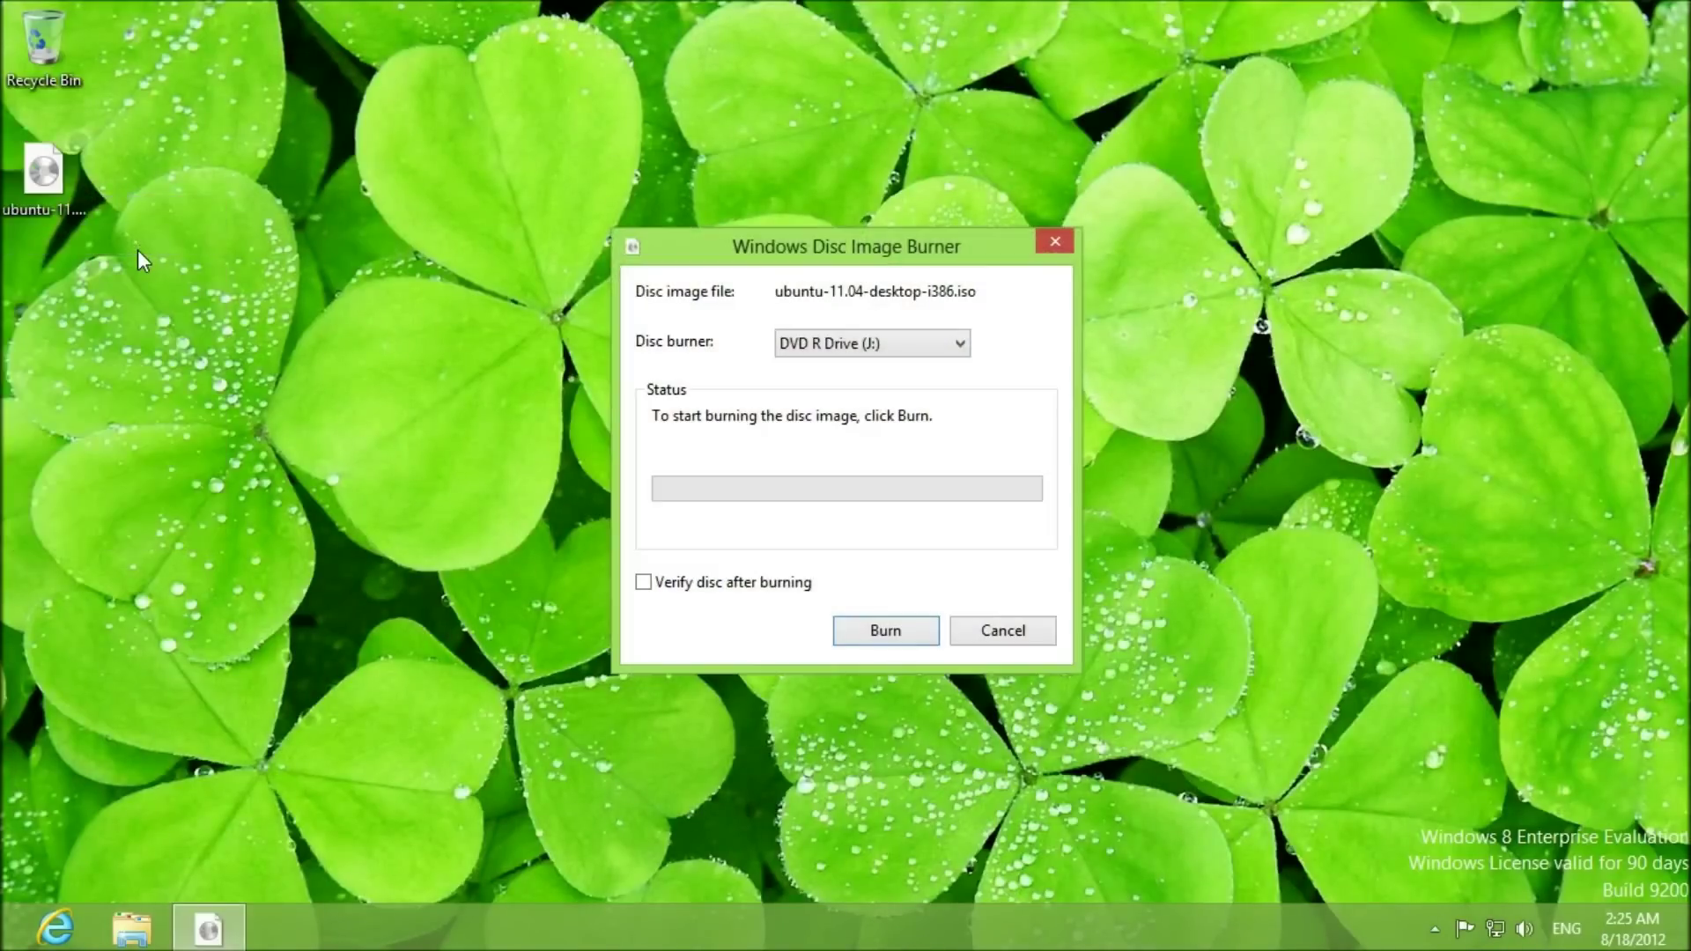
left_click_drag(828, 246, 788, 169)
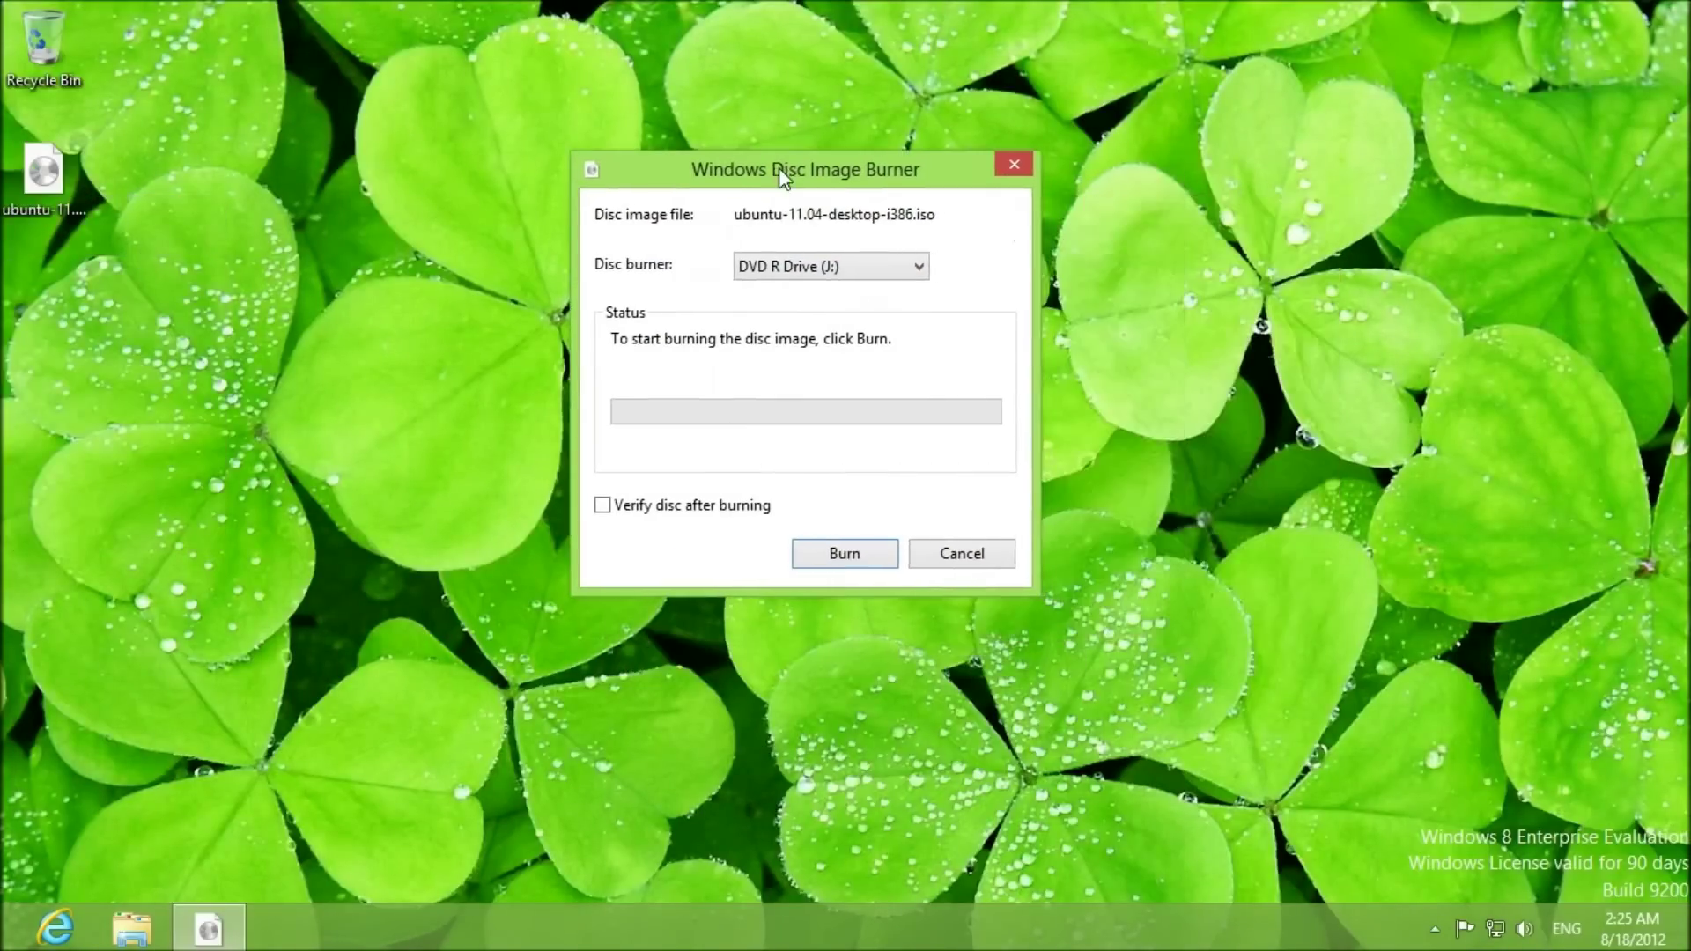
left_click(885, 274)
left_click(823, 287)
- Enable Verify disc after burning, attempt the burn, then cancel after the no-blank-disc error
left_click(621, 506)
left_click(869, 562)
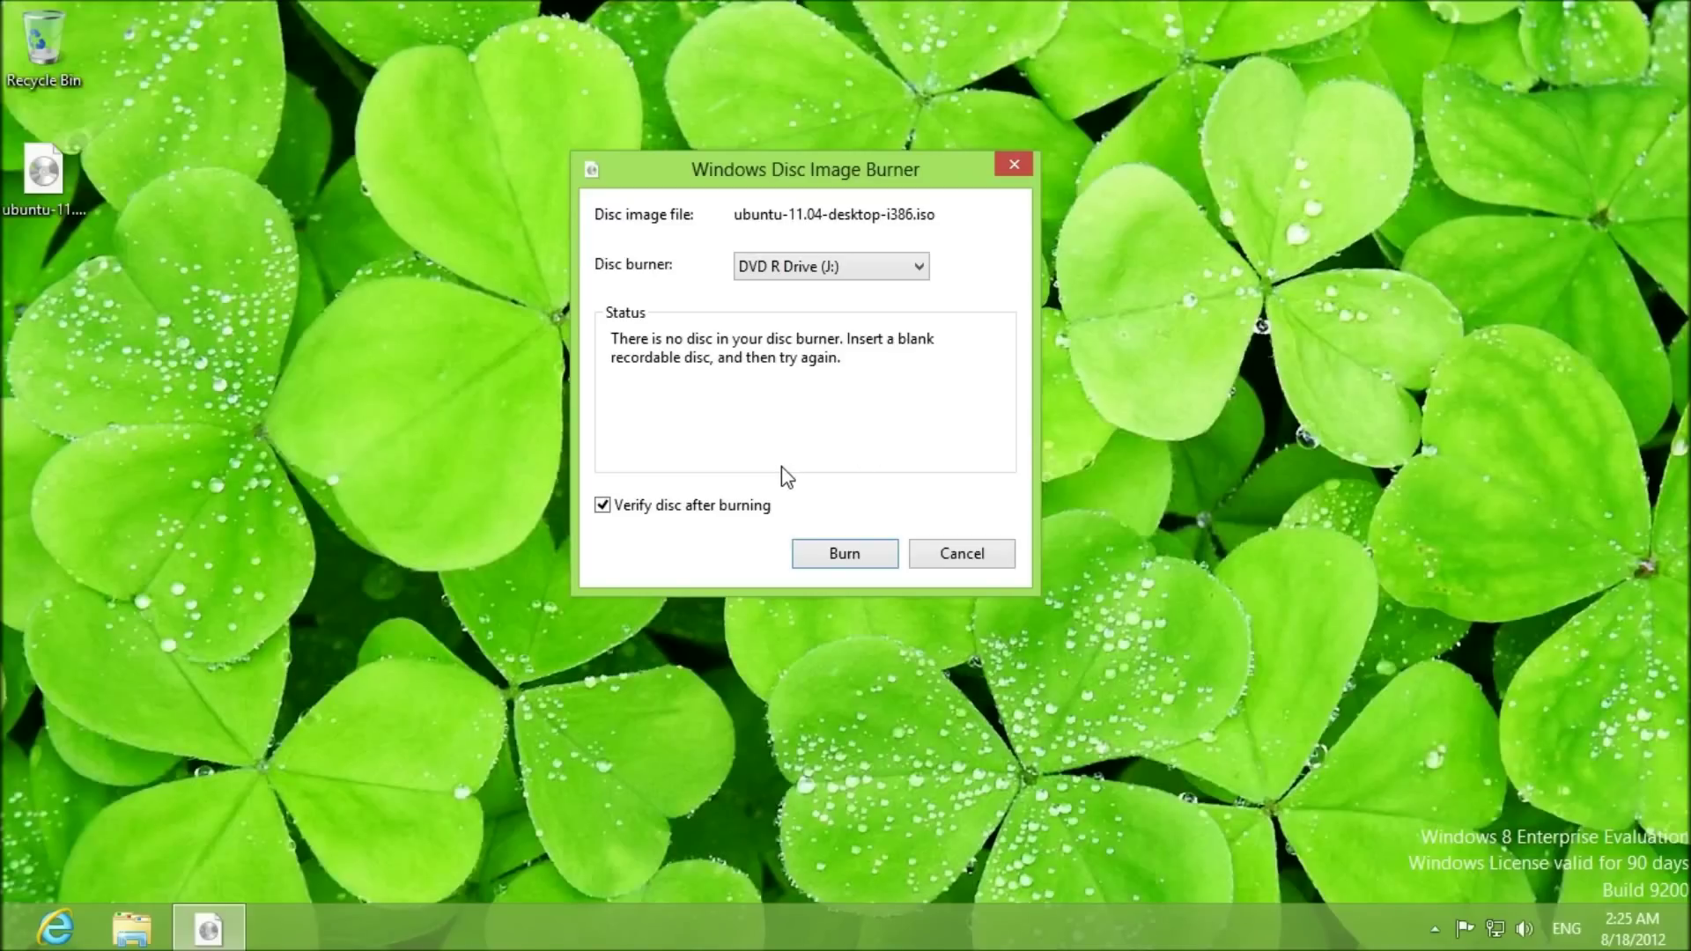
left_click(931, 554)
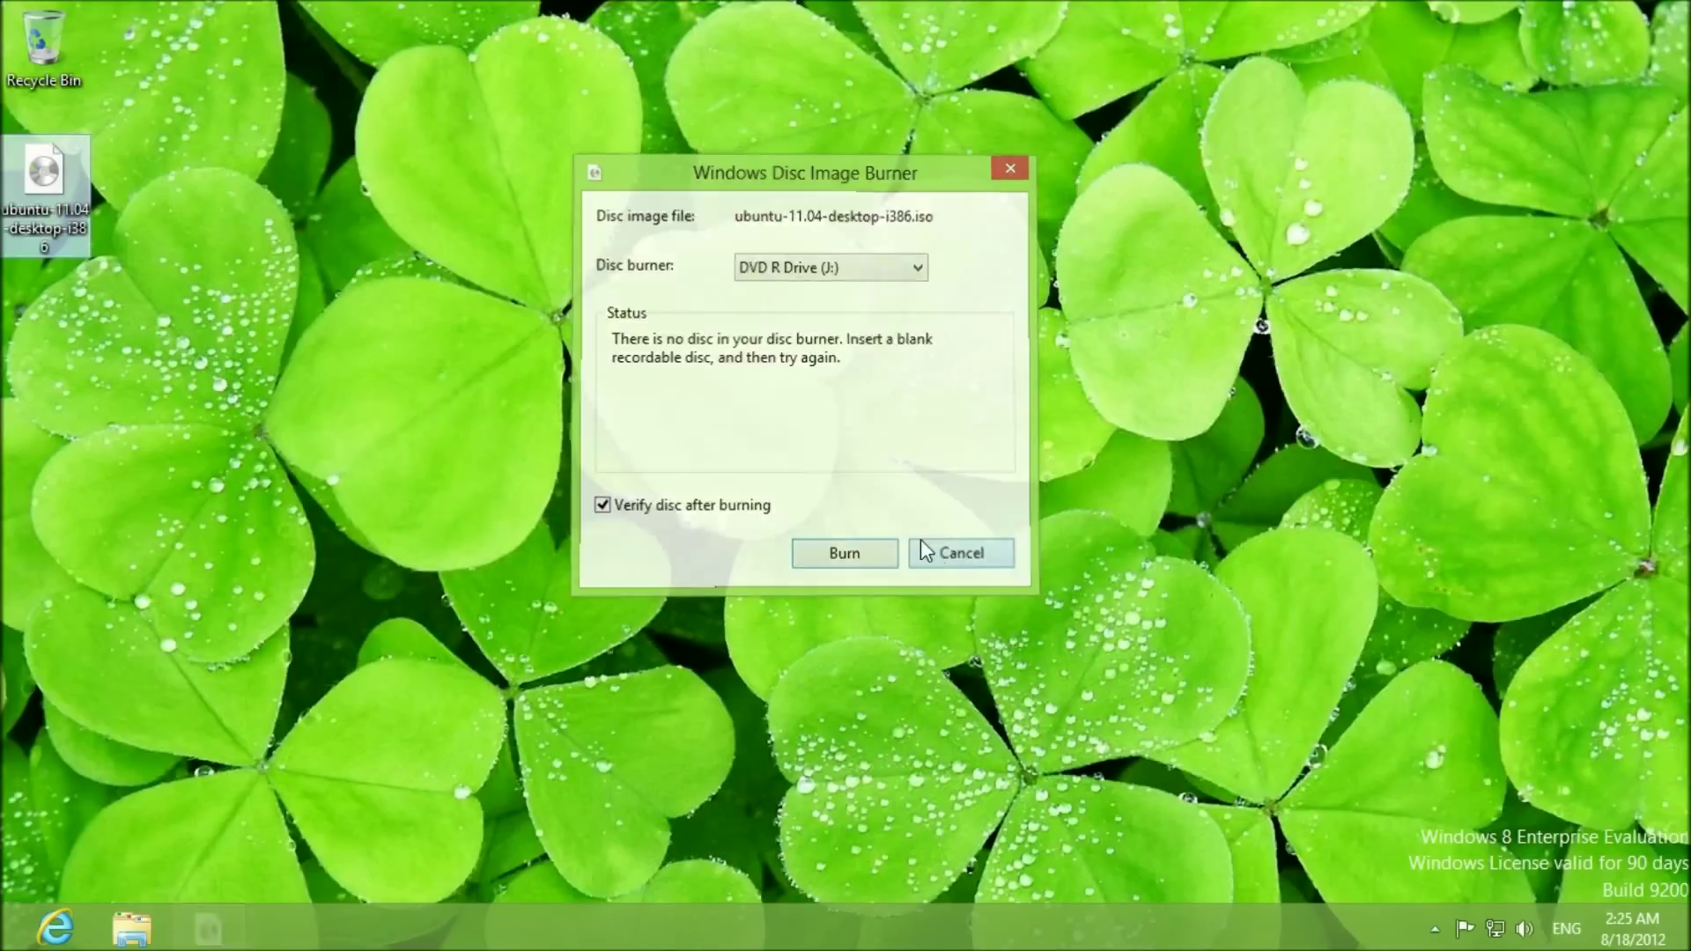
left_click(636, 564)
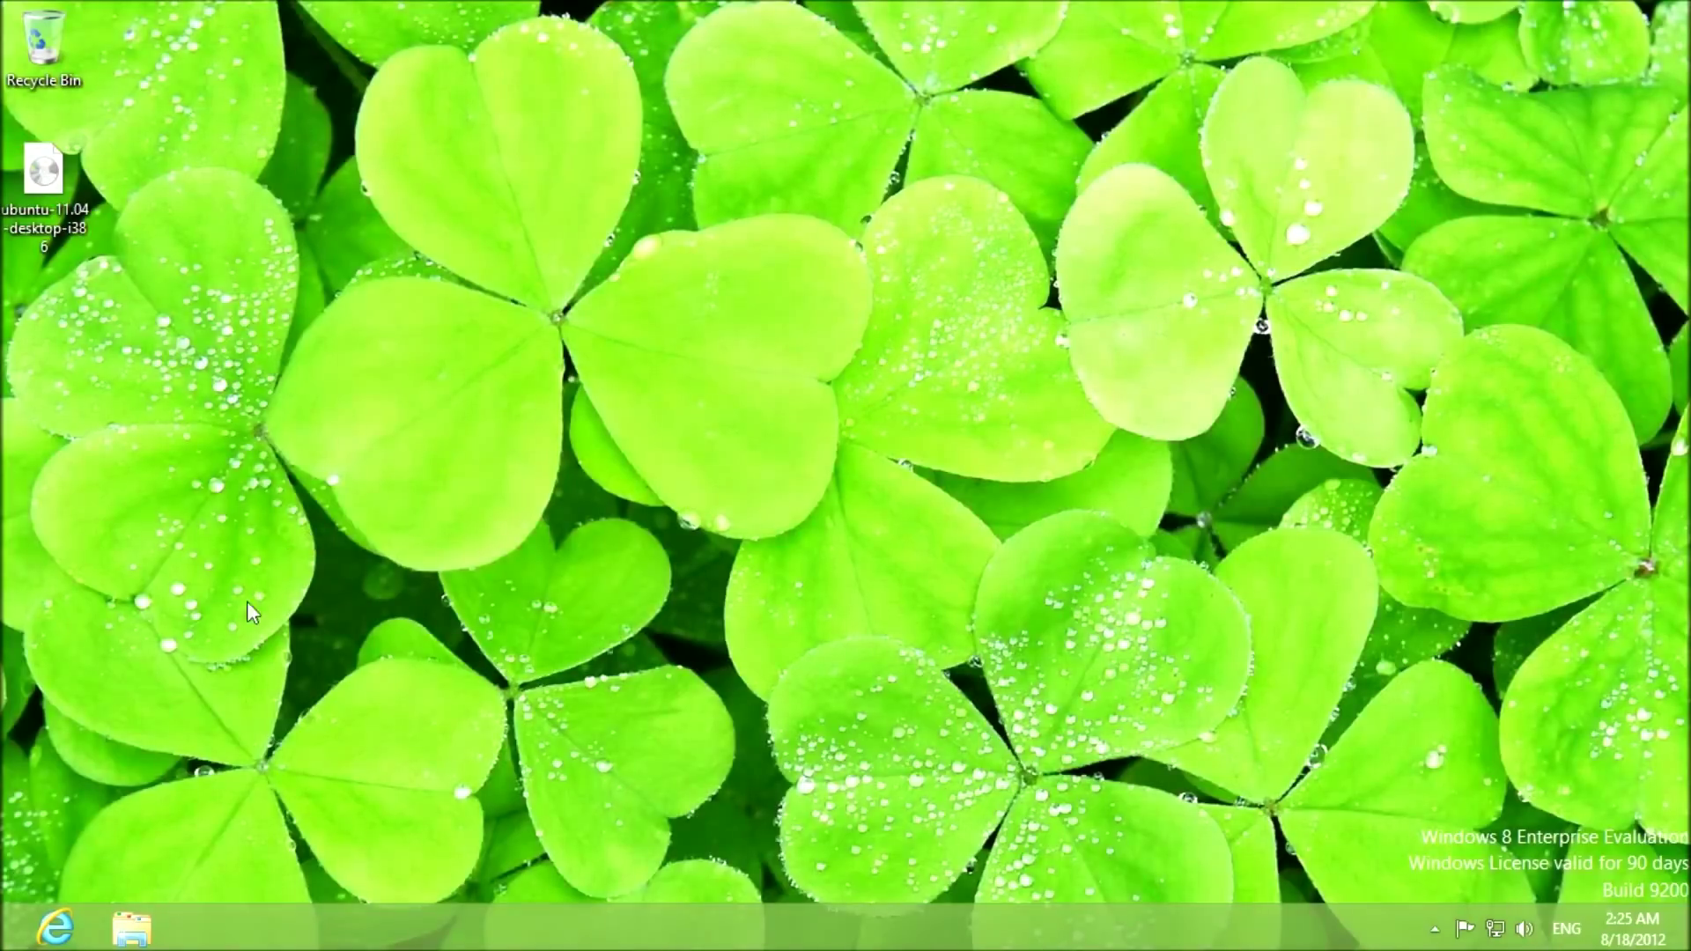
left_click(18, 226)
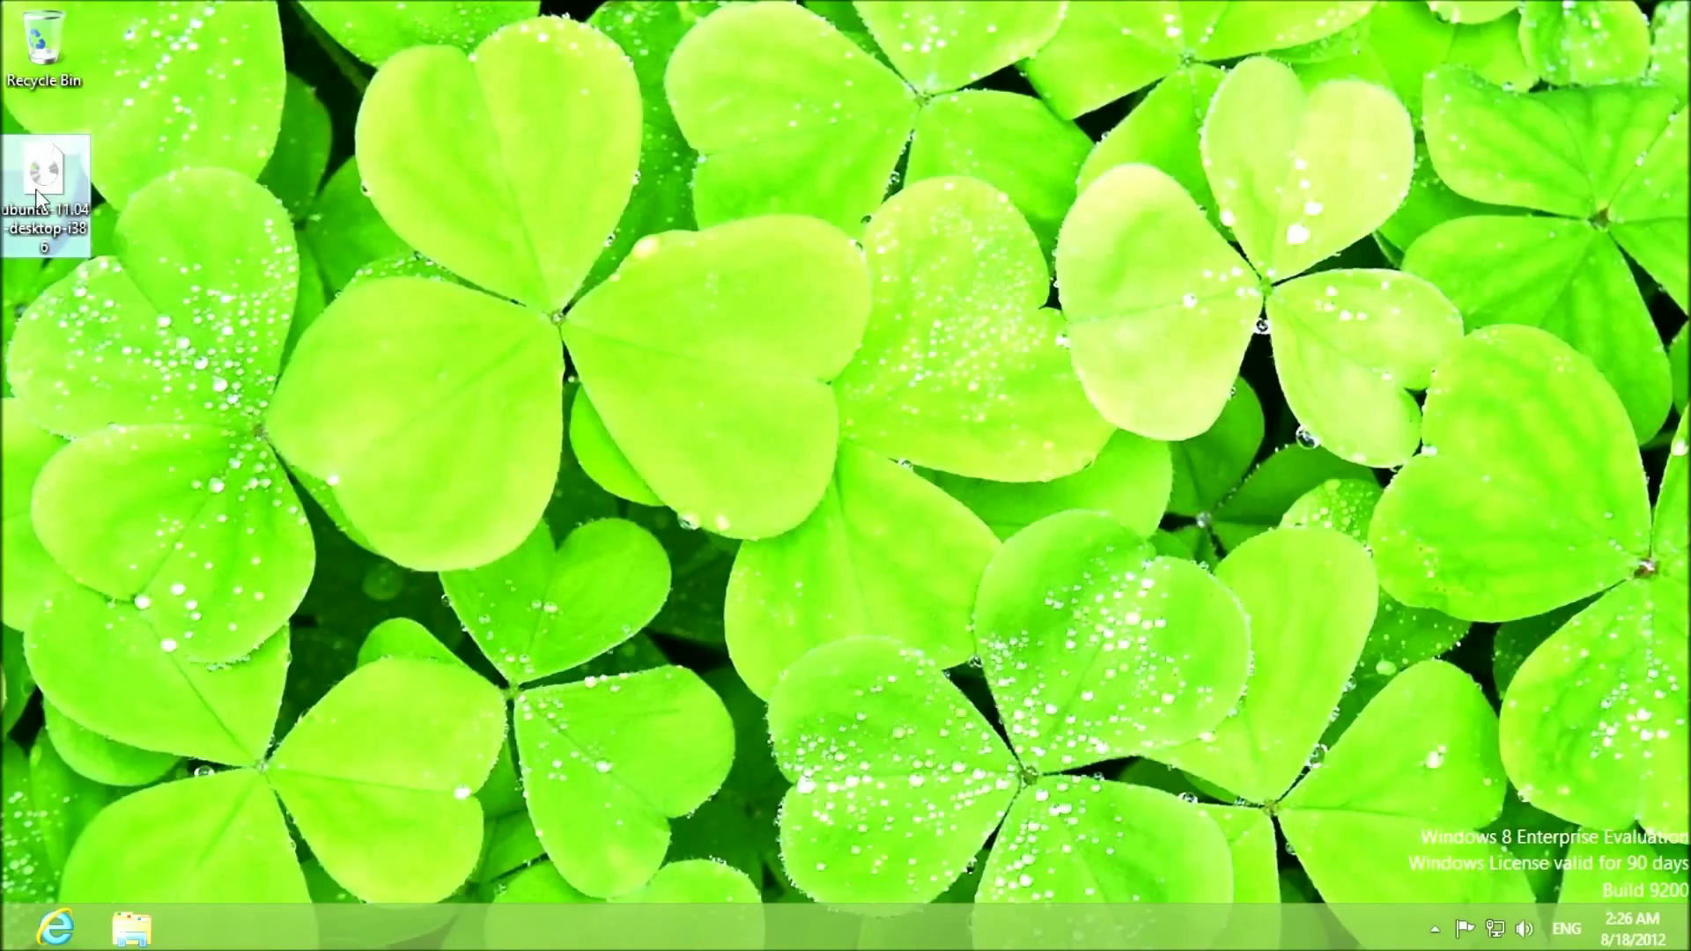
mouse_move(37, 194)
left_click(513, 490)
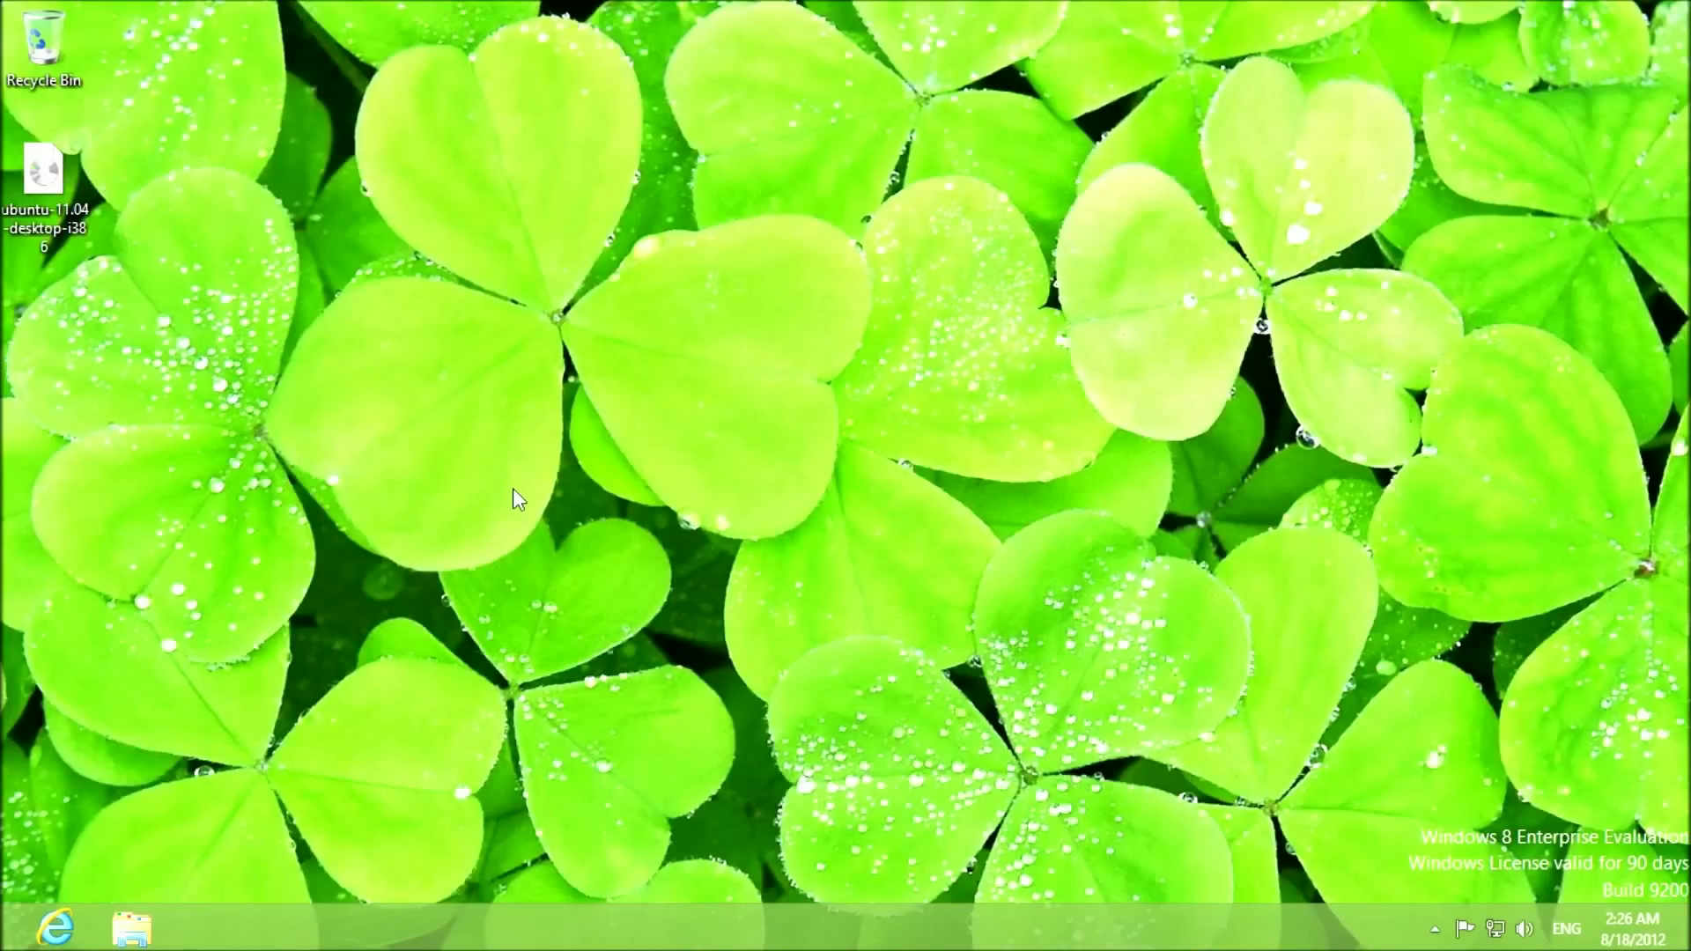